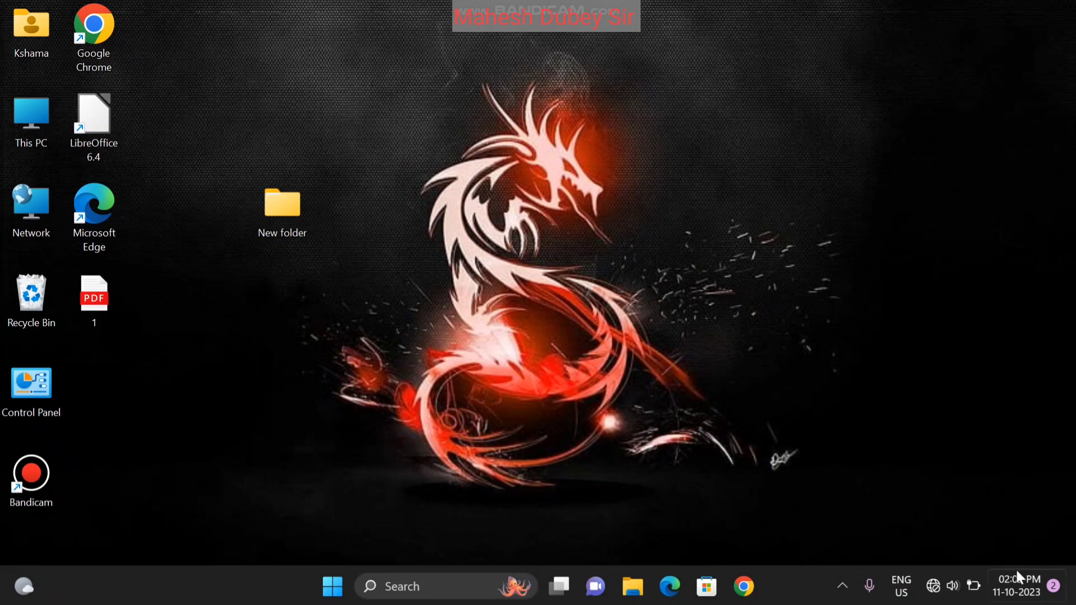
Open the taskbar clock's context menu and dismiss it
mouse_move(1019, 595)
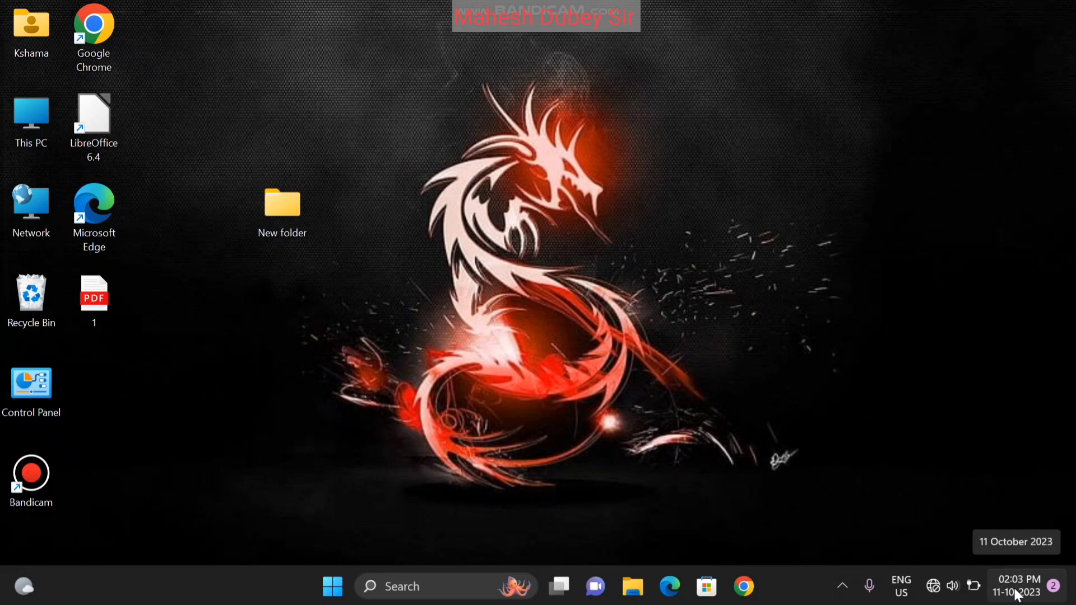
right_click(1019, 596)
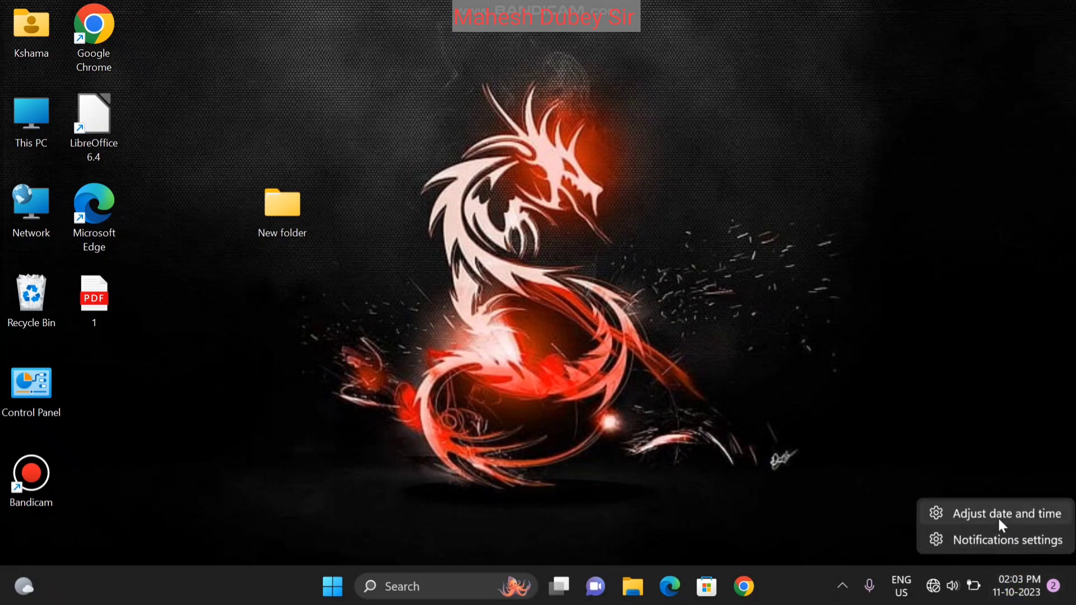
left_click(538, 378)
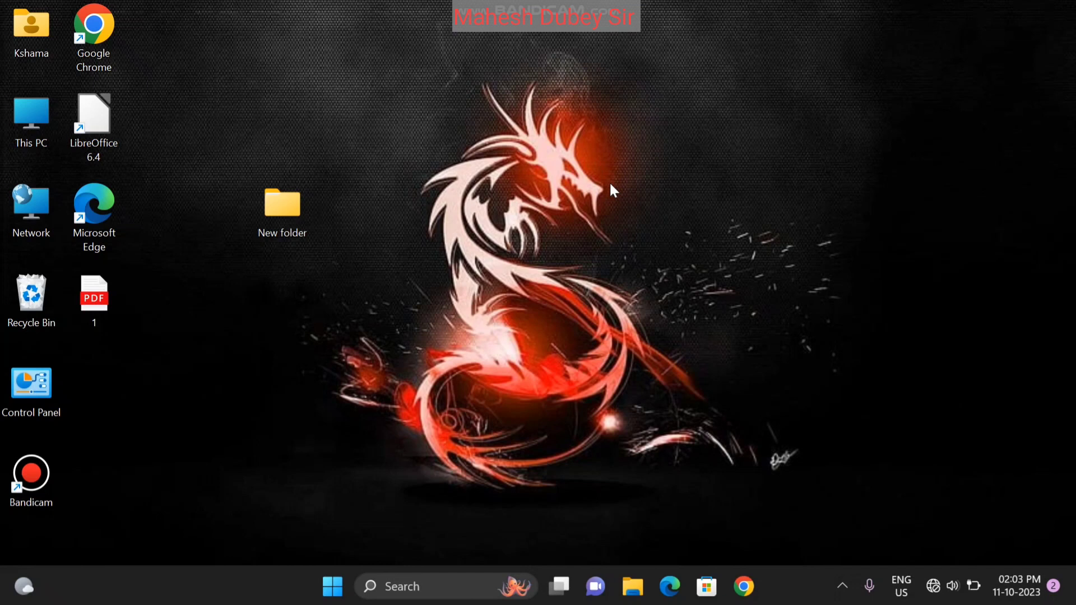
Open and close Control Panel from its desktop shortcut, then dismiss the desktop context menu
left_click(39, 386)
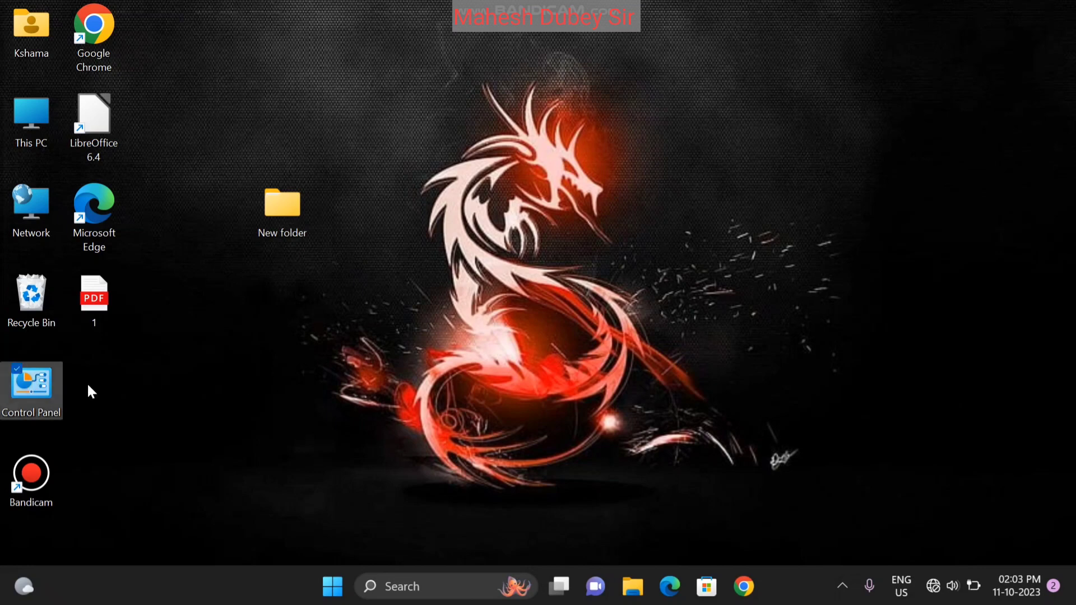
double_click(42, 385)
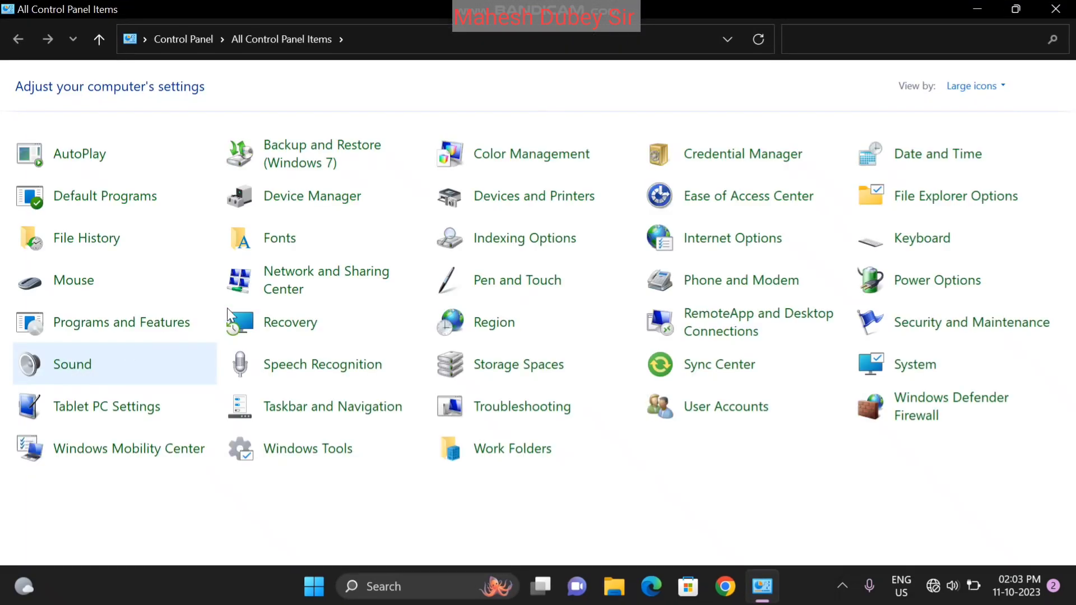
left_click(1056, 9)
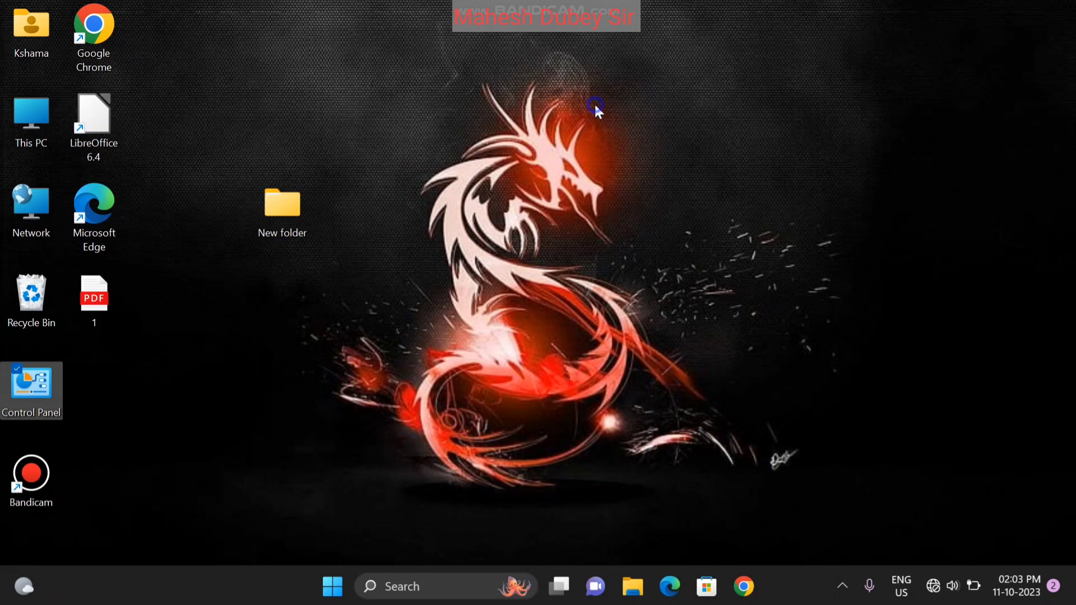
right_click(698, 194)
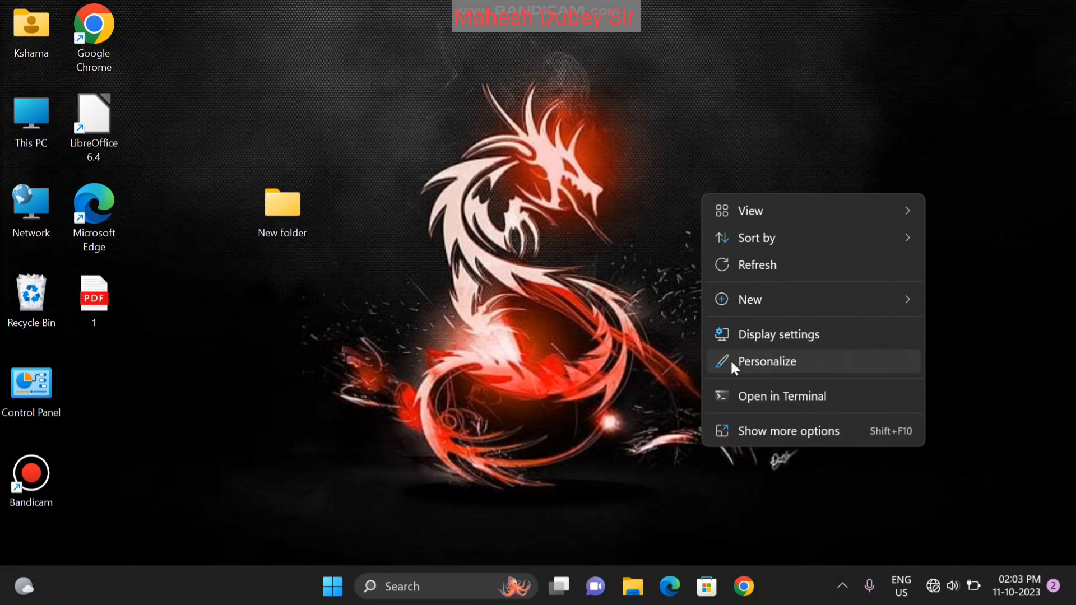
left_click(506, 327)
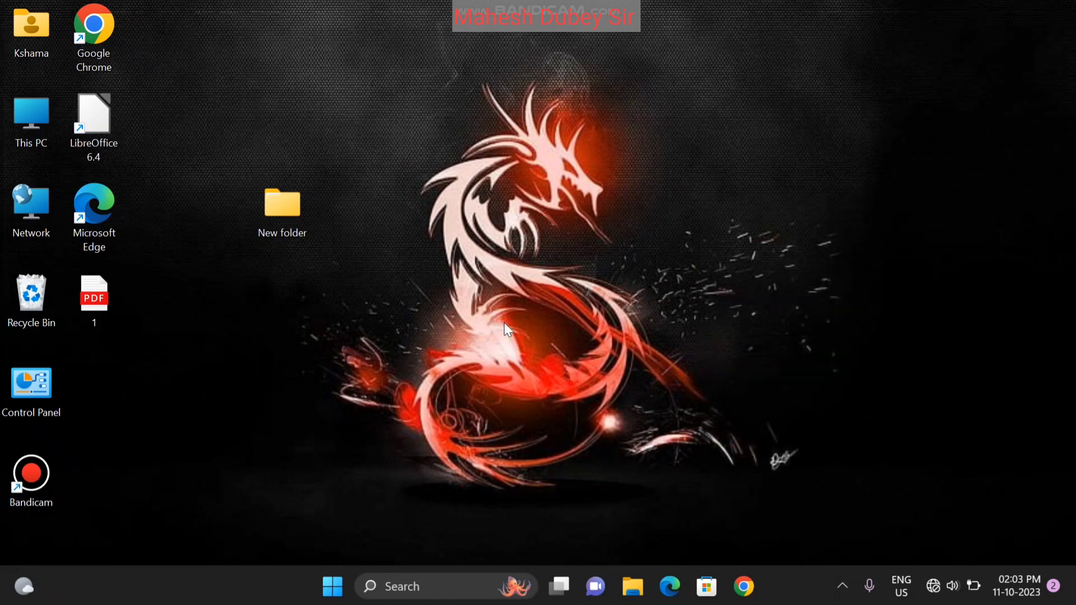
Check the Windows 11 Home edition in This PC's properties, then close Settings
right_click(27, 131)
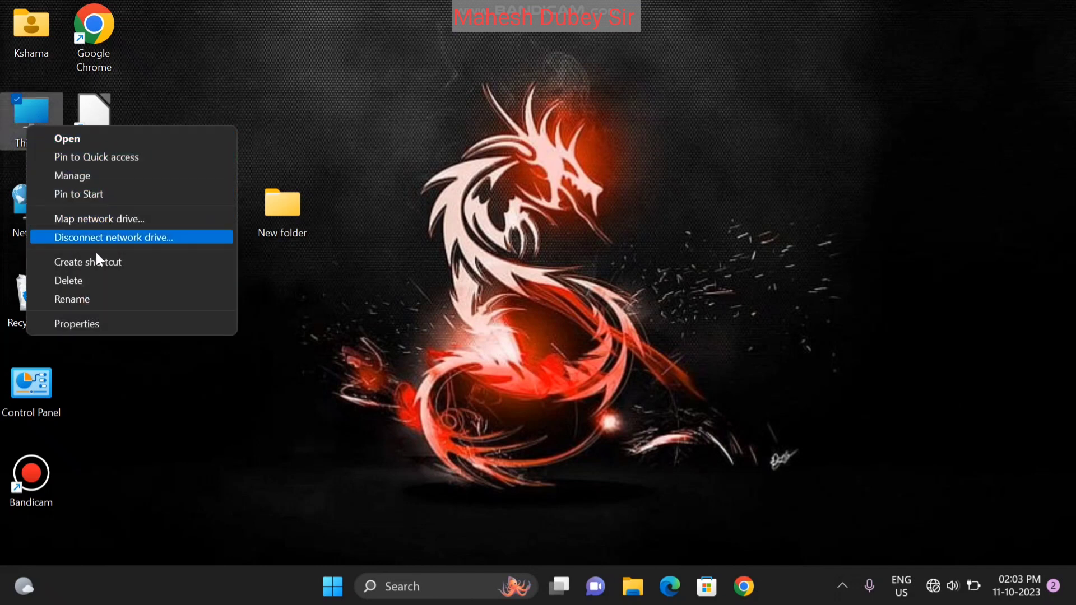
left_click(99, 329)
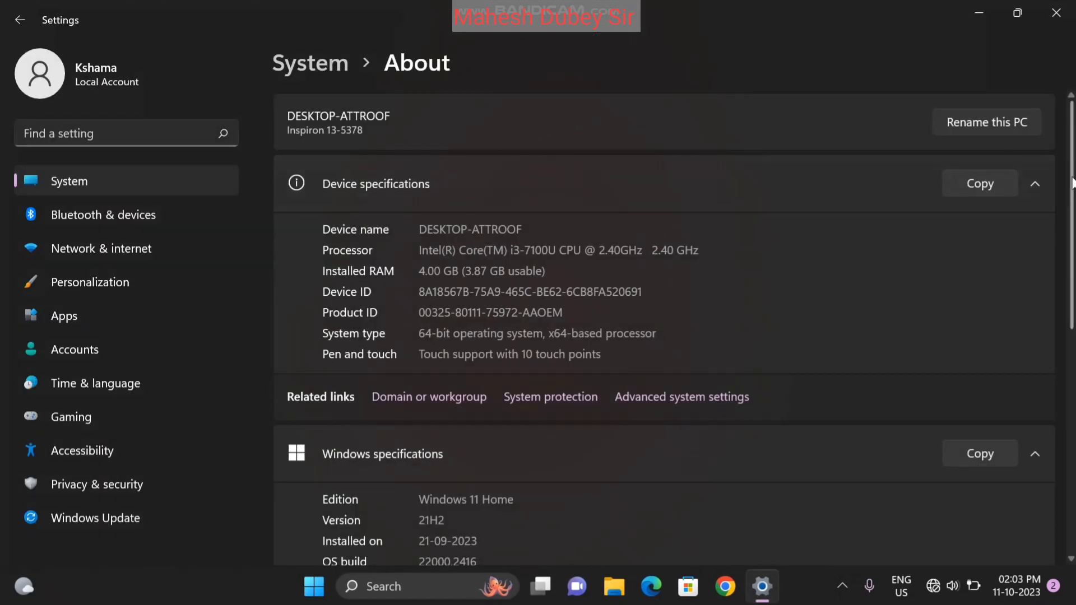
scroll(852, 382, "down", 5)
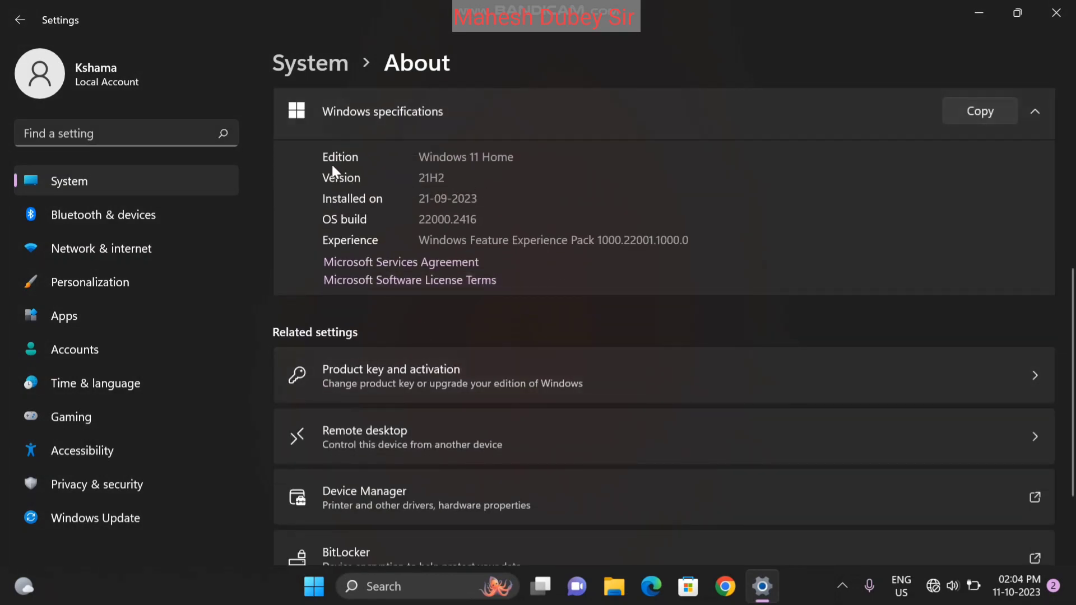
left_click(509, 161)
left_click_drag(508, 161, 421, 167)
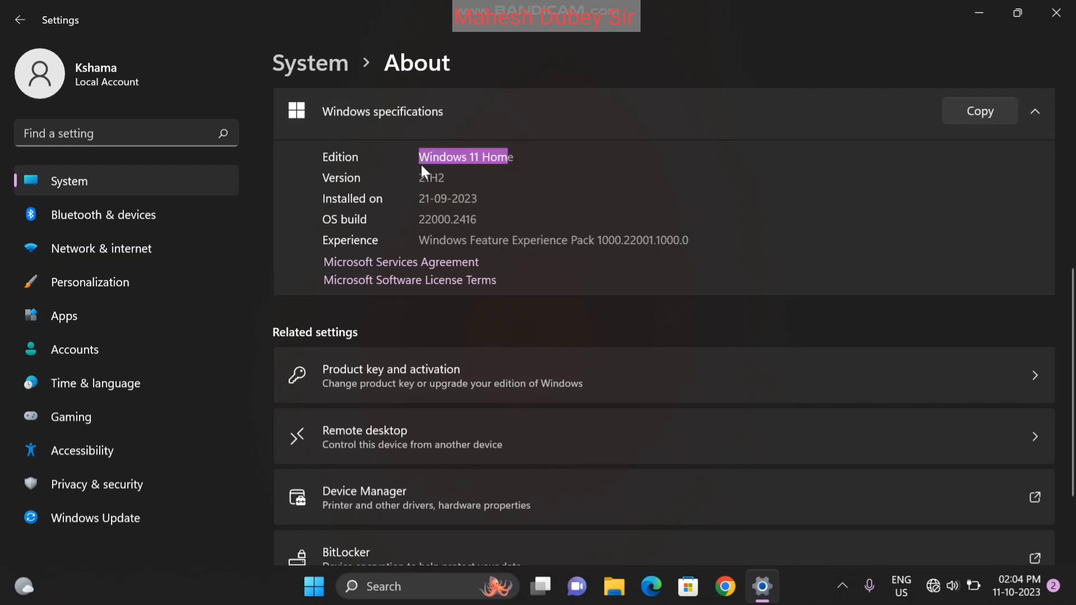
left_click(1056, 13)
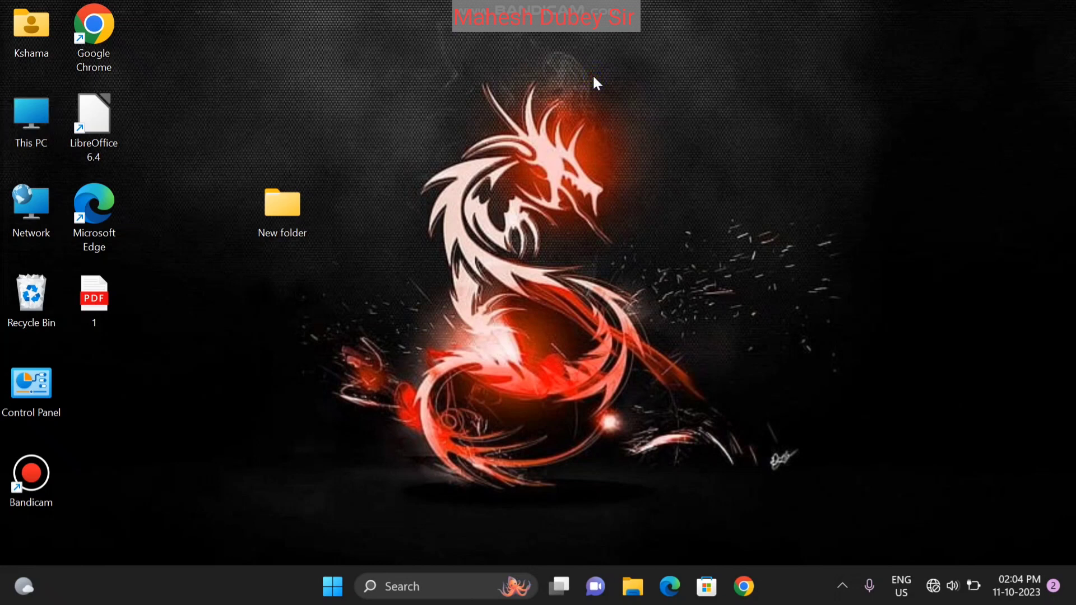
Refresh the desktop, then open and close Control Panel from its shortcut
right_click(594, 78)
left_click(627, 150)
double_click(28, 389)
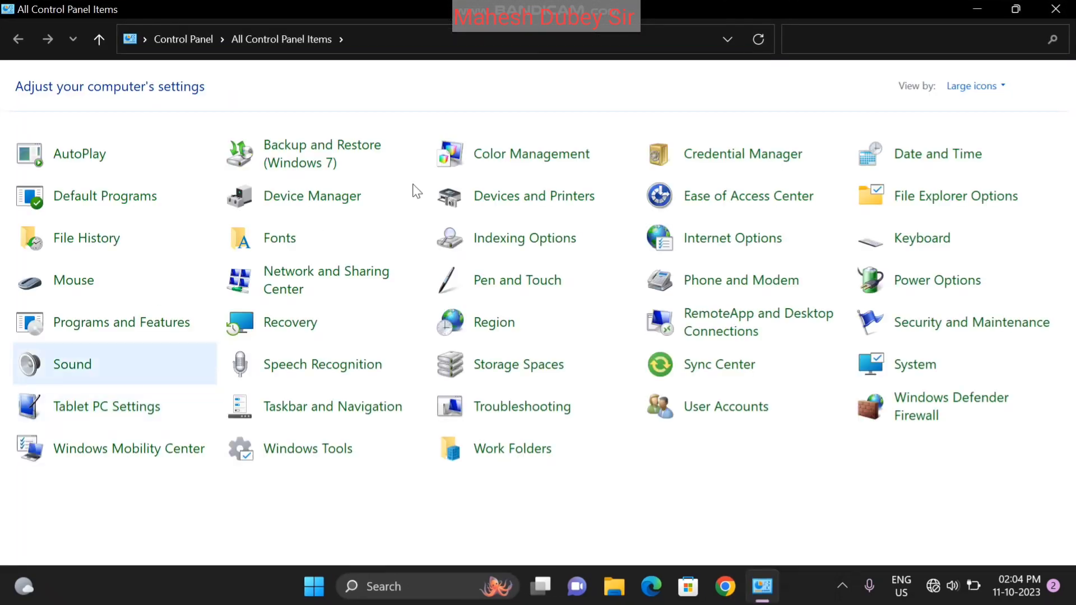
left_click(1071, 10)
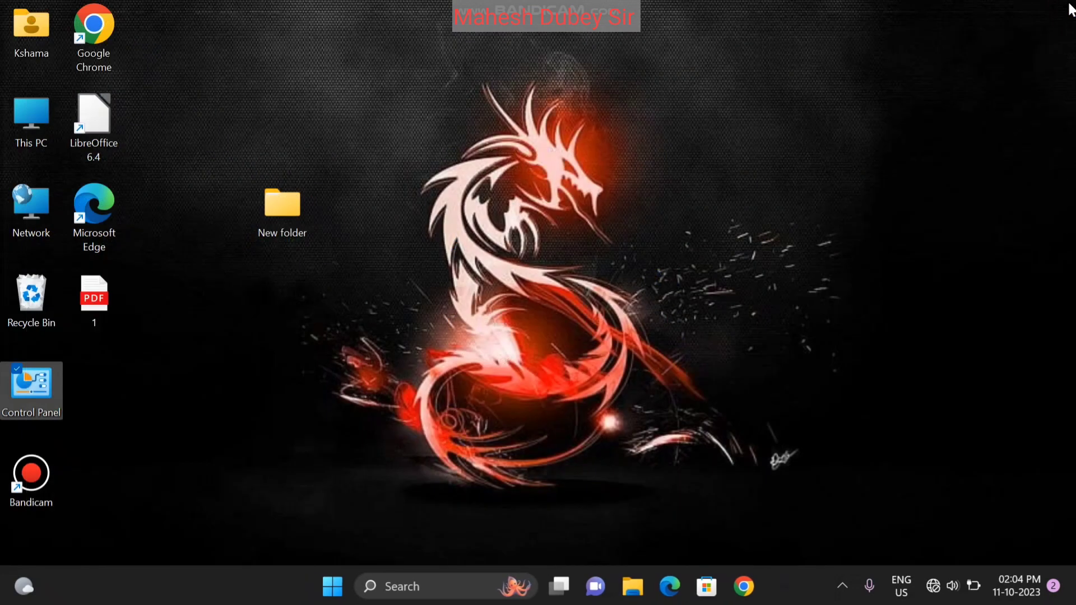
Launch Control Panel through the Run box with the command 'control'
key("super+r")
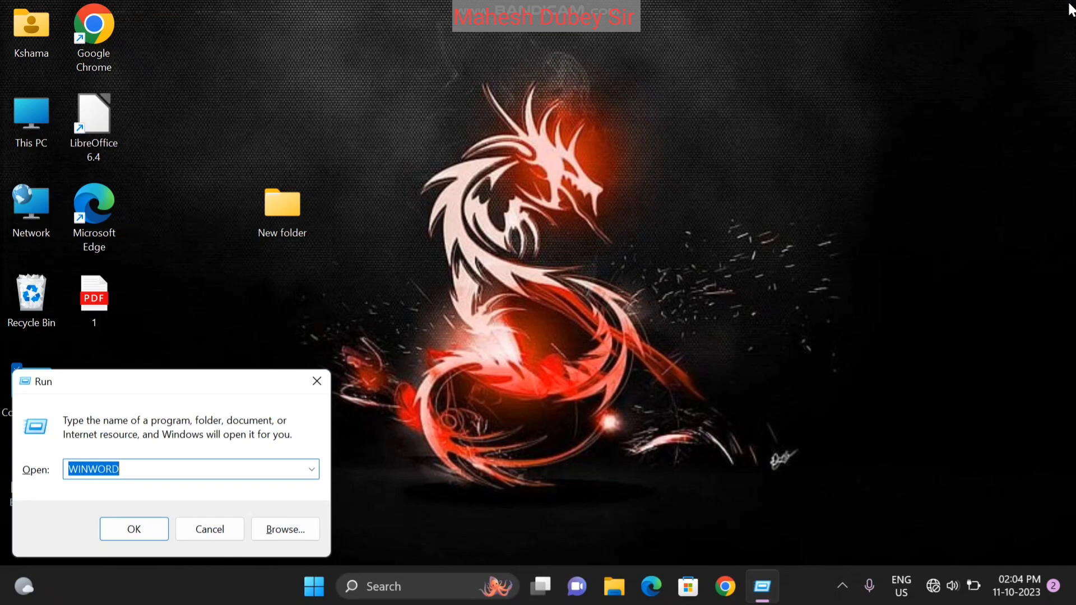
type("co")
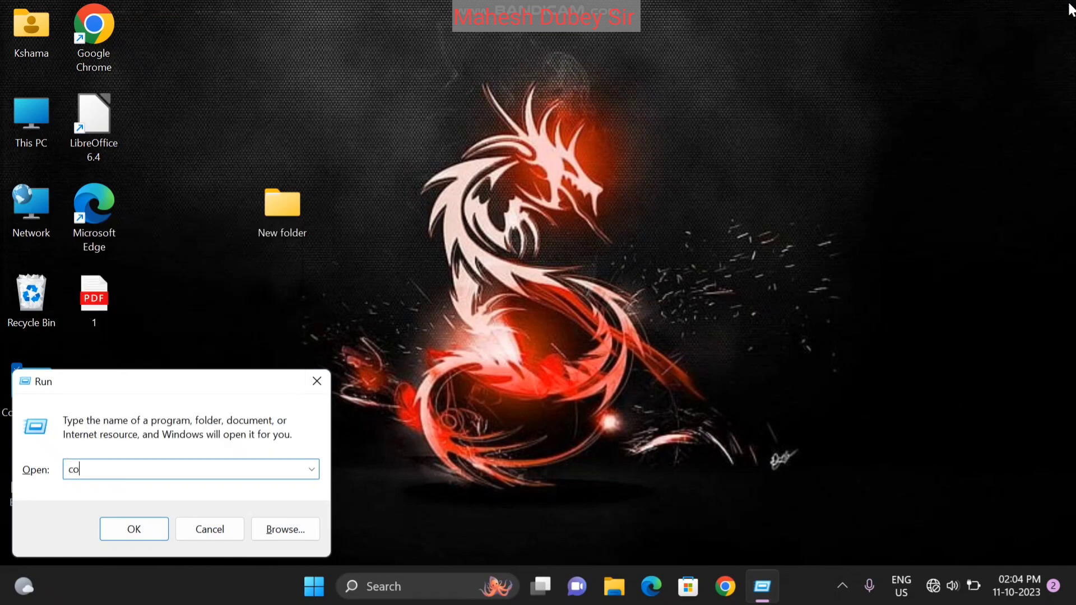
type("ntrol")
left_click(140, 528)
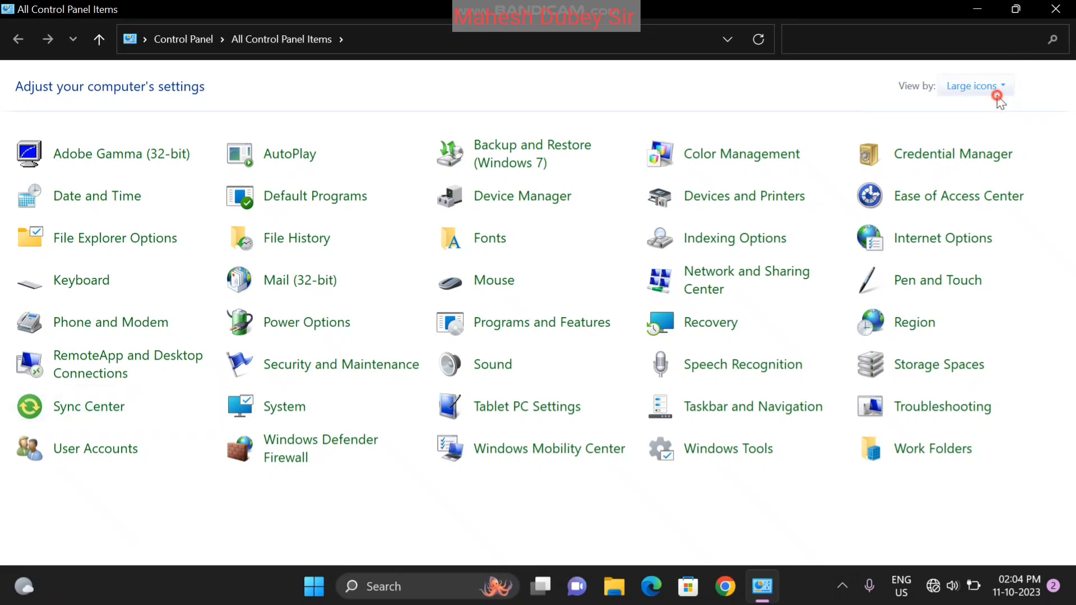
left_click(998, 93)
left_click(989, 108)
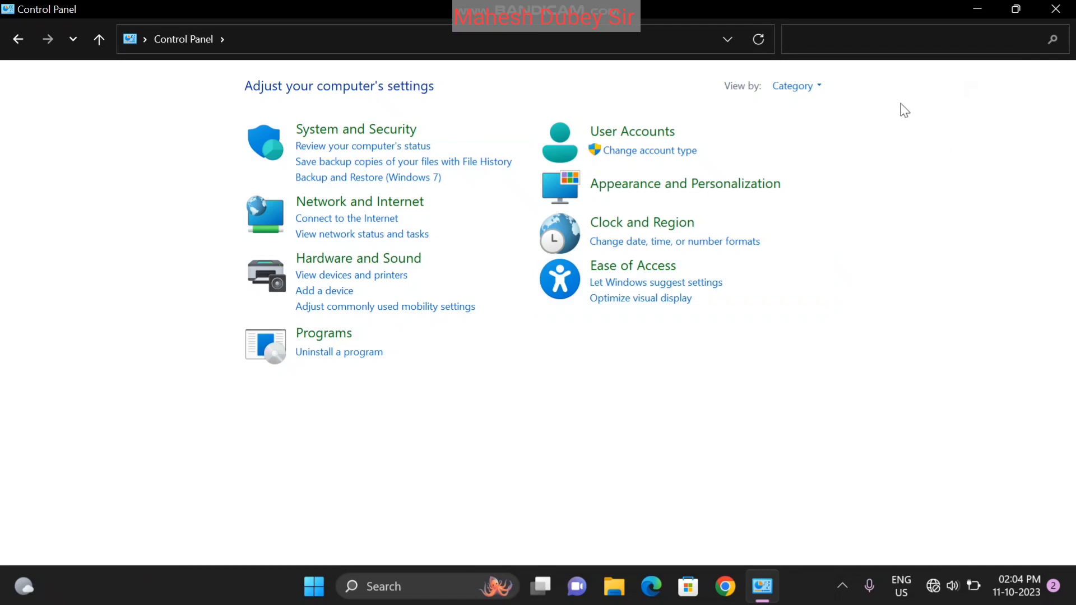
left_click(805, 88)
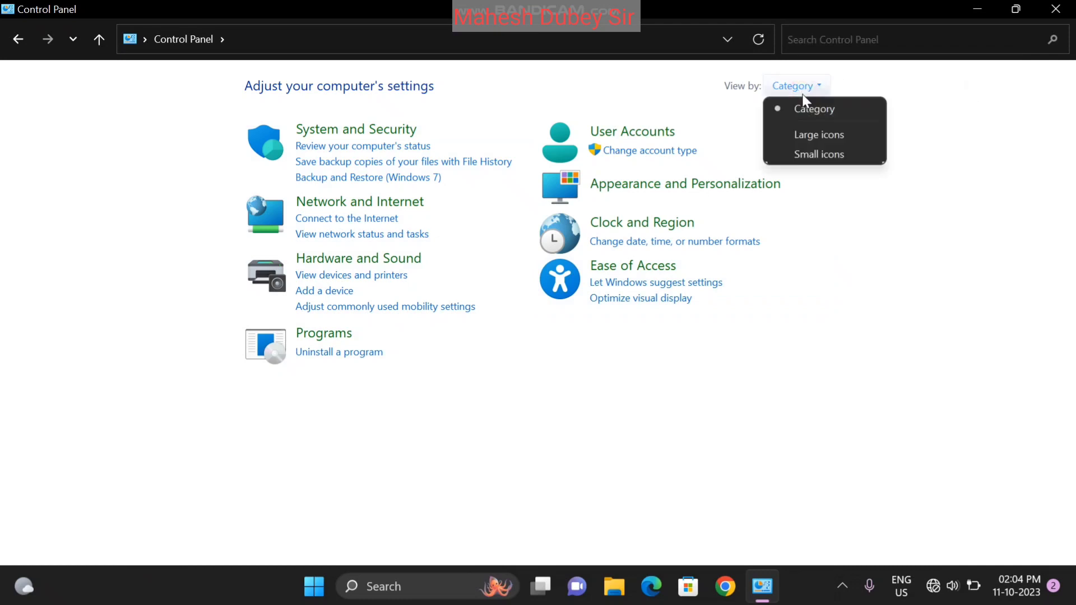
left_click(822, 135)
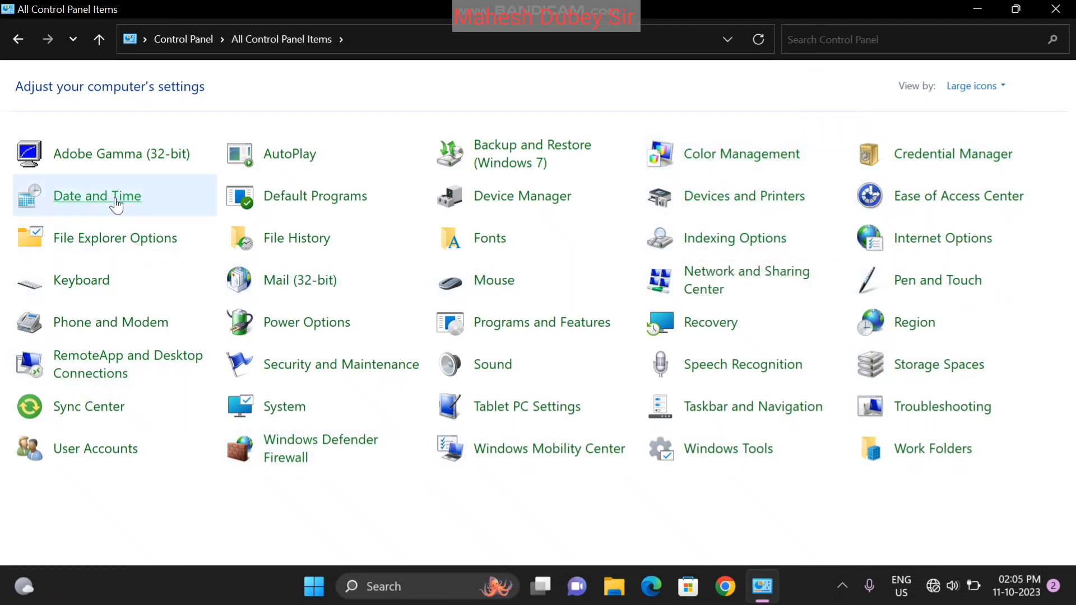
left_click(116, 205)
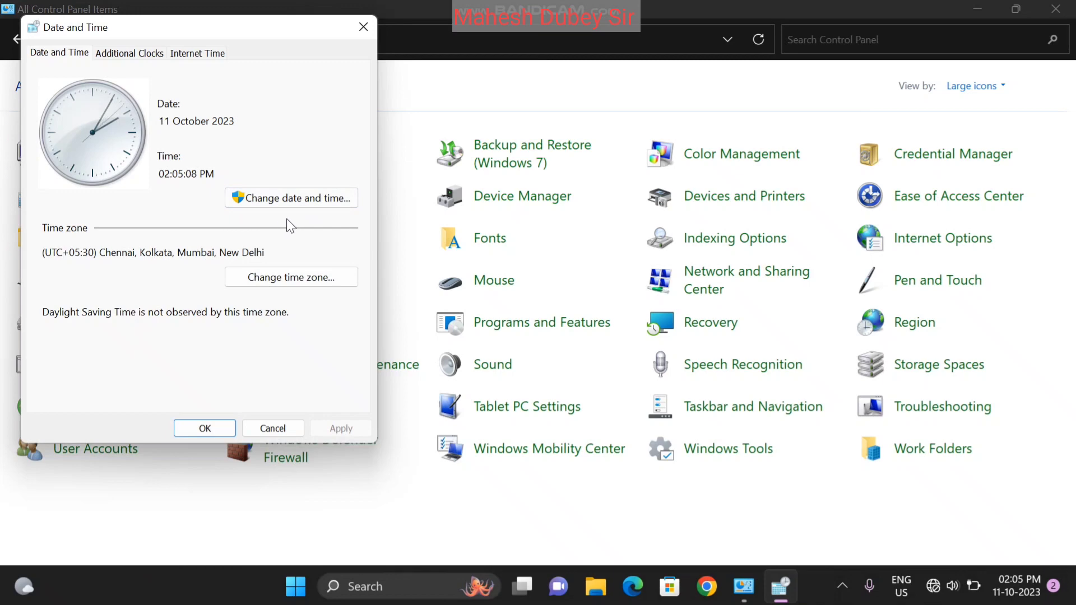
left_click(270, 282)
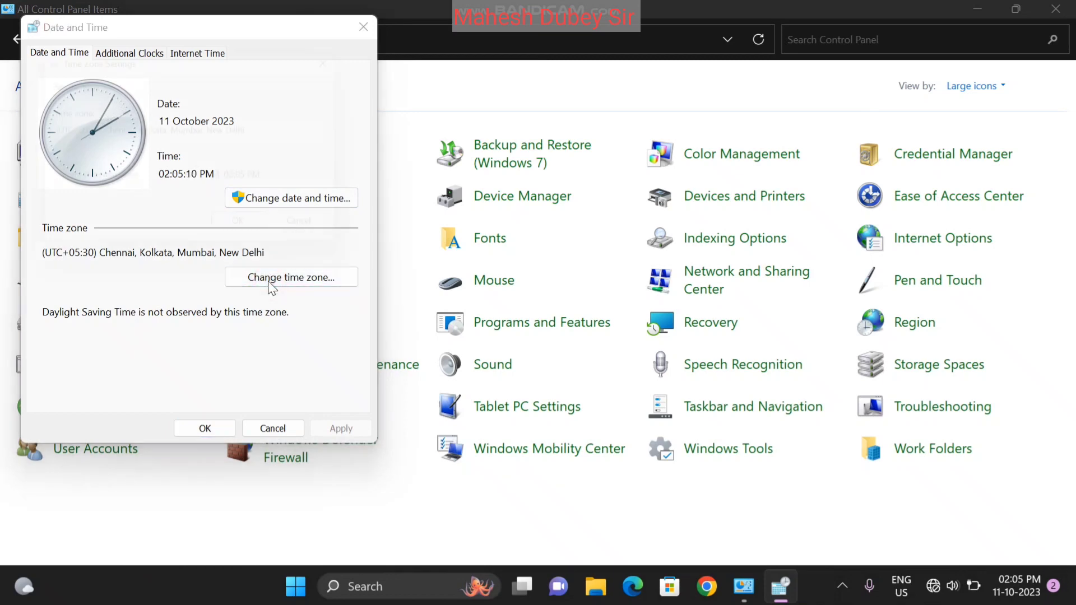
left_click(287, 130)
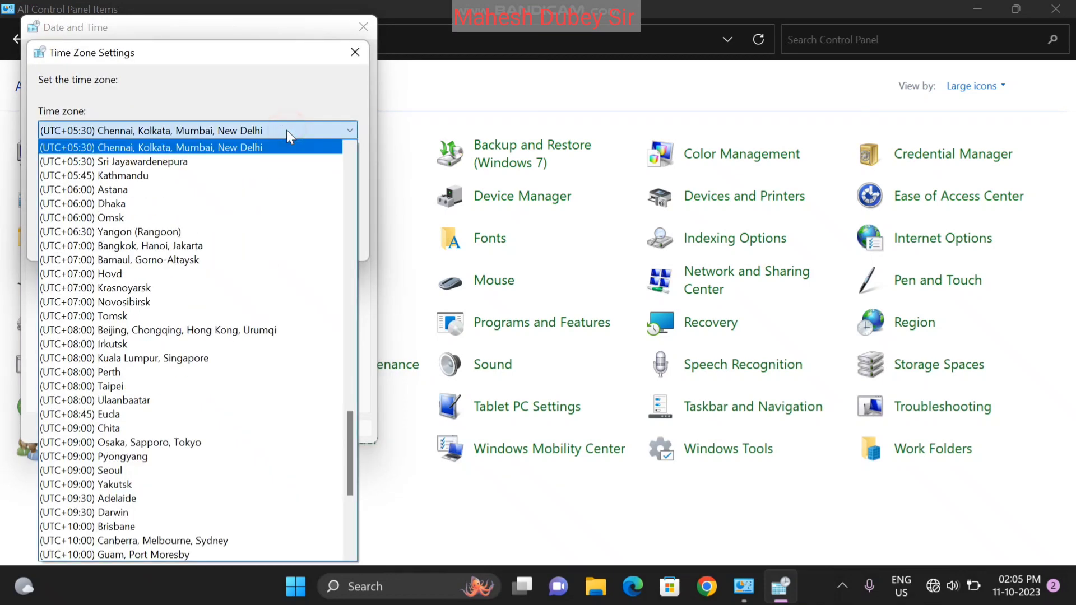
left_click(277, 79)
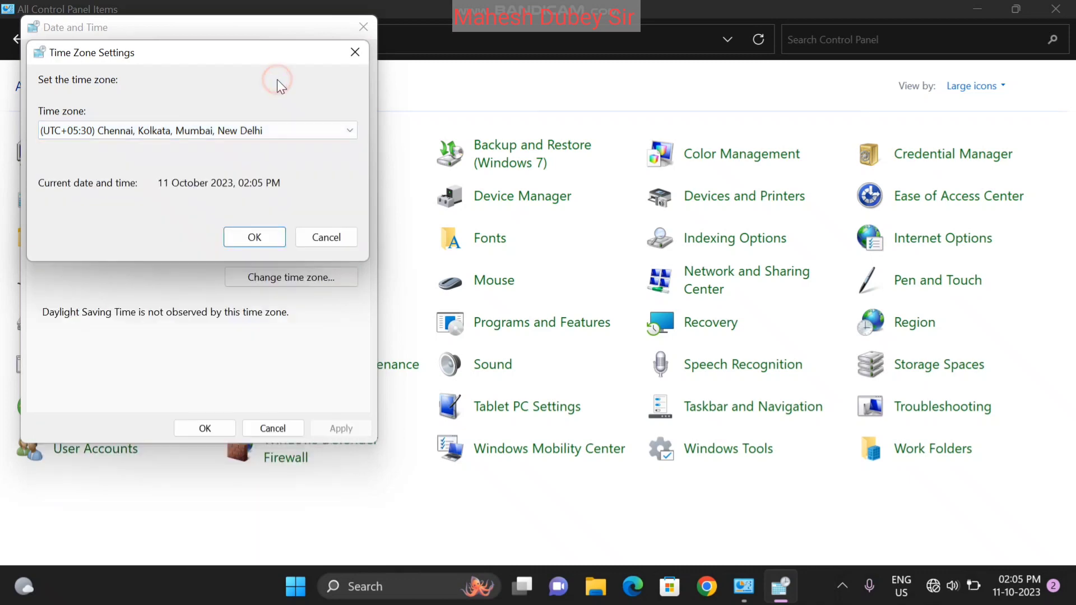
left_click(355, 52)
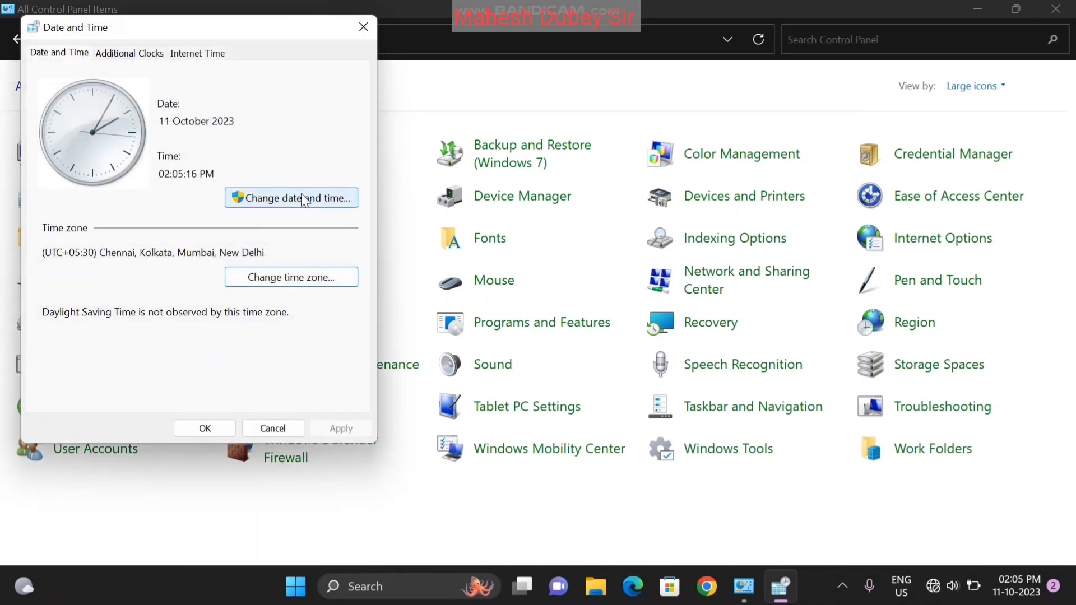
left_click(302, 196)
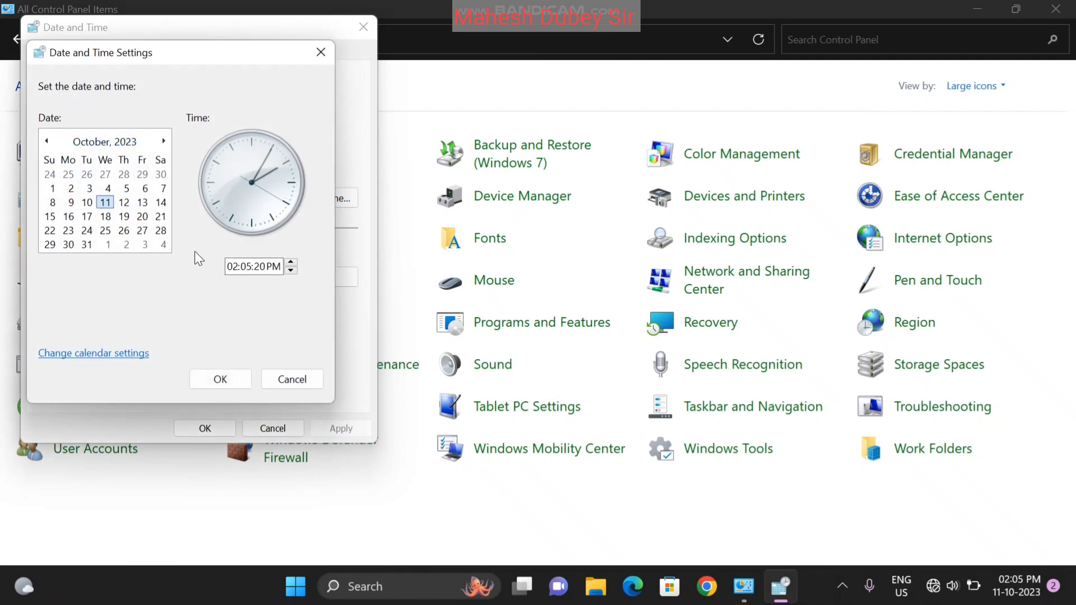
left_click(271, 268)
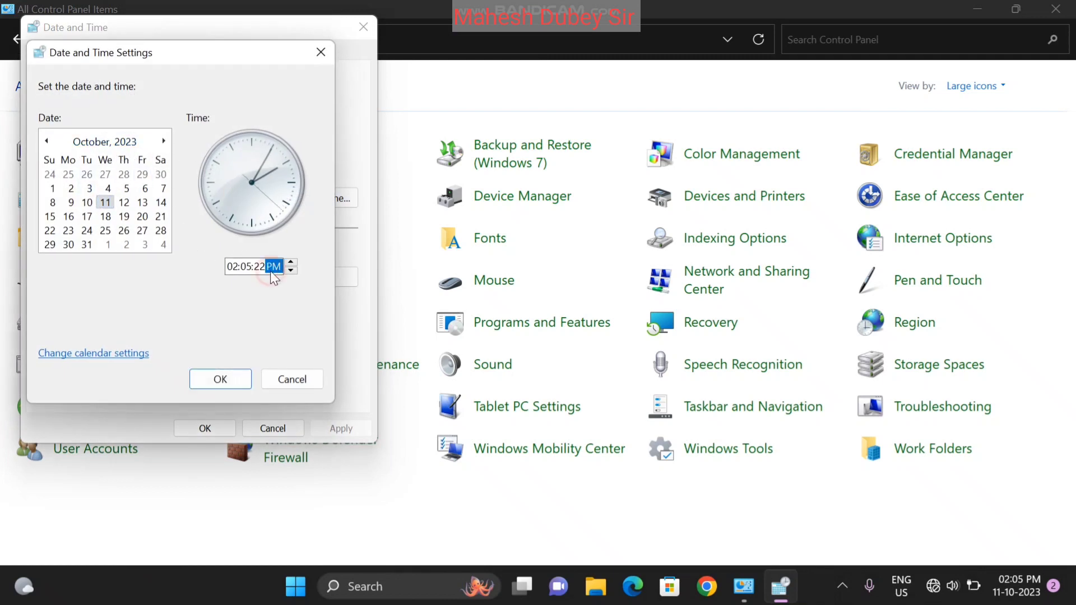
left_click(236, 267)
left_click(217, 380)
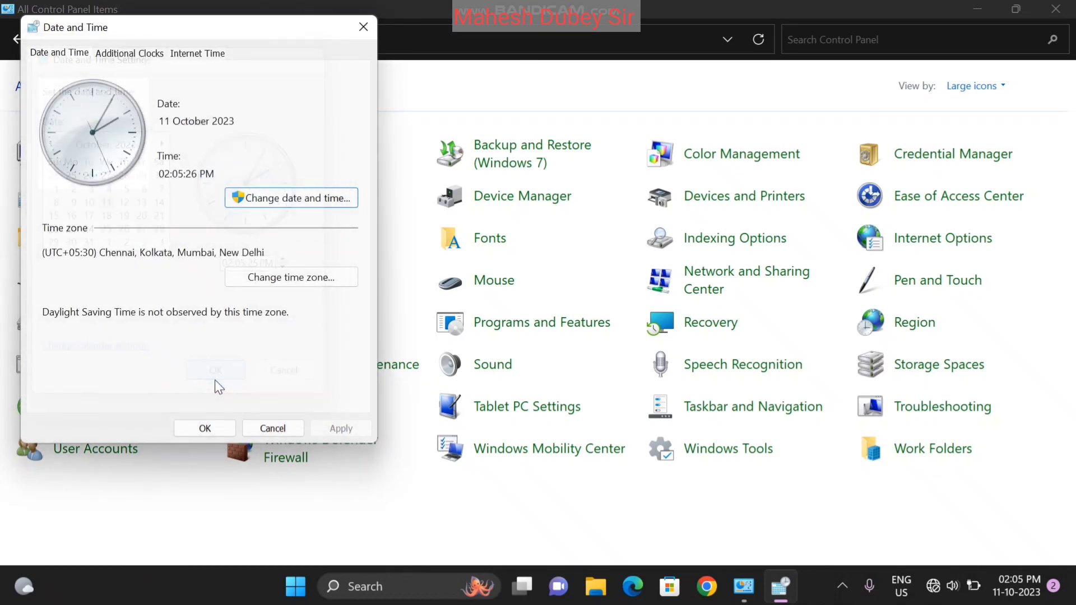
Request an Internet Time update from time.windows.com, confirm, then cancel the Date and Time dialog
left_click(219, 56)
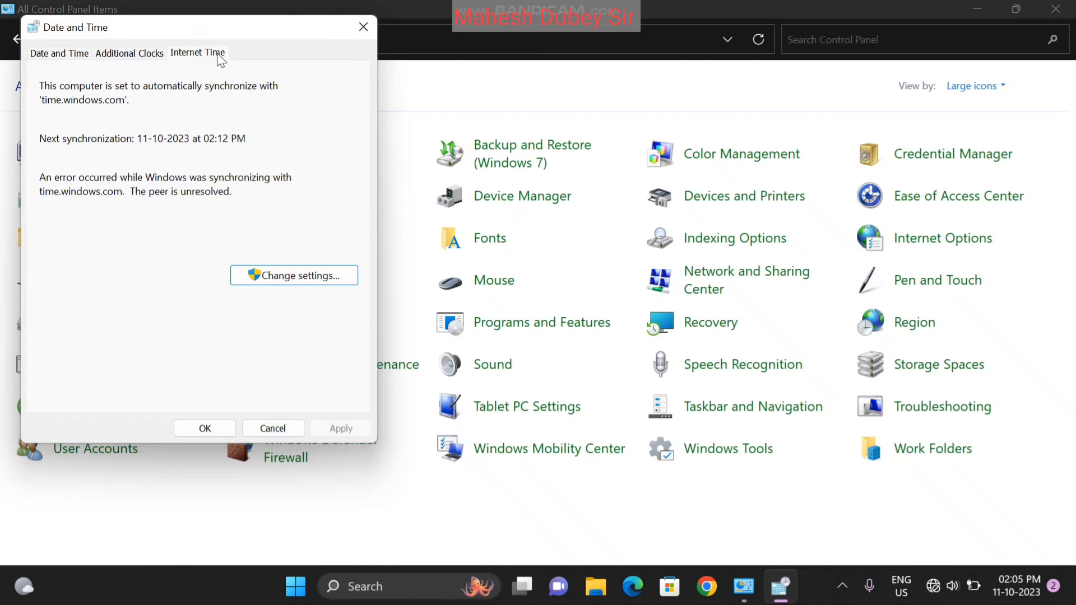
left_click(70, 58)
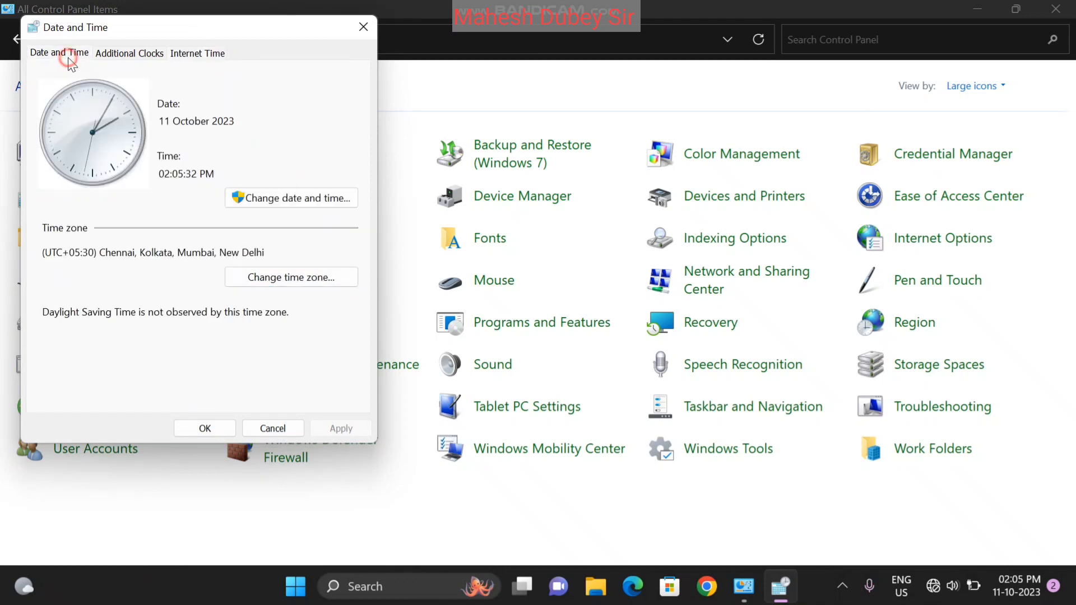
left_click(201, 53)
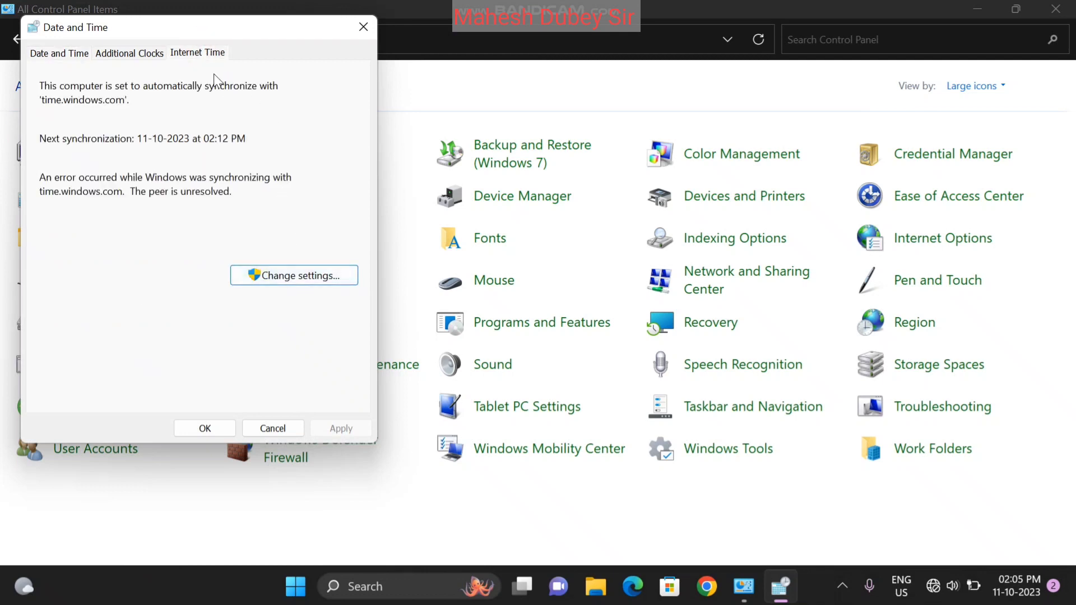
left_click(323, 275)
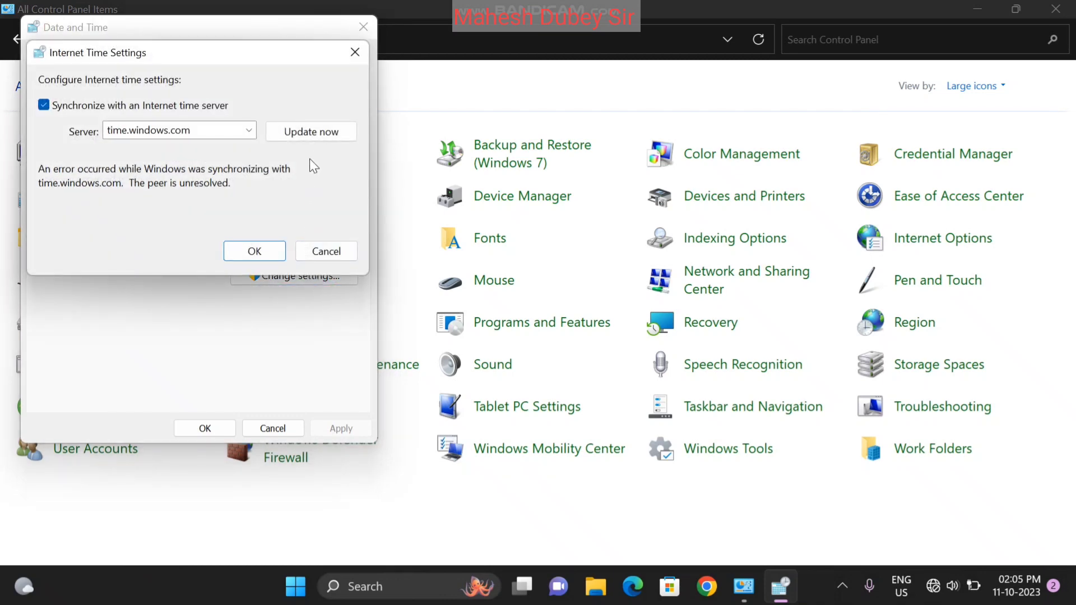
left_click(306, 138)
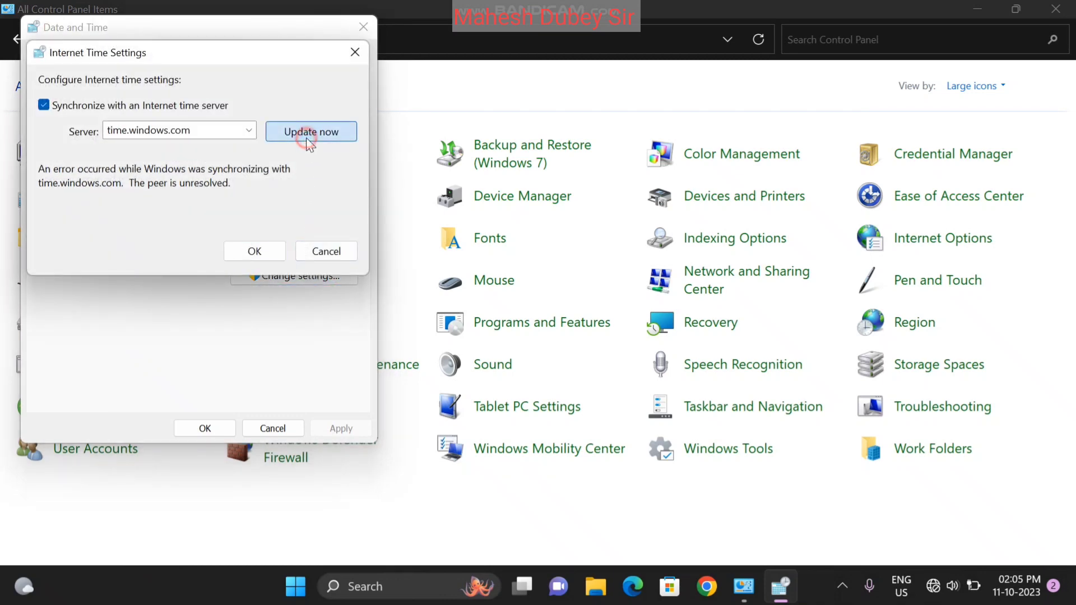
left_click(255, 253)
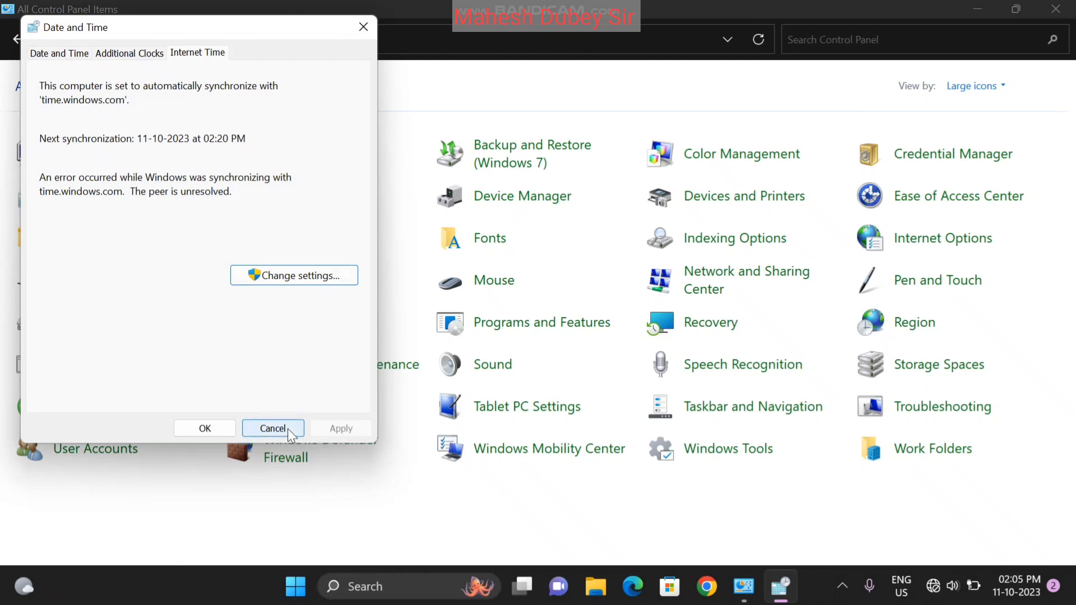
left_click(288, 429)
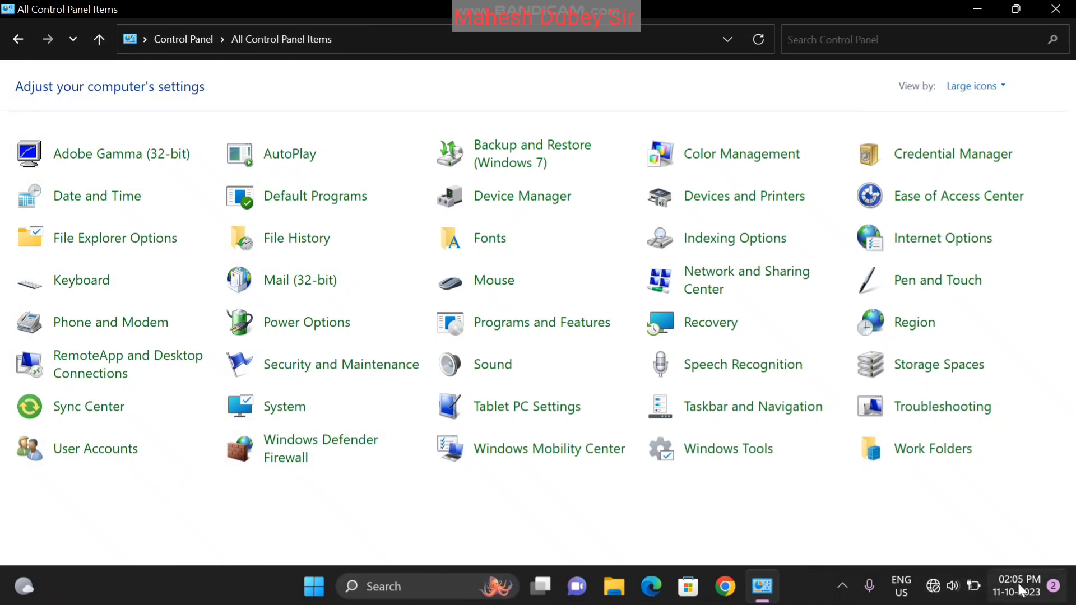
left_click(747, 512)
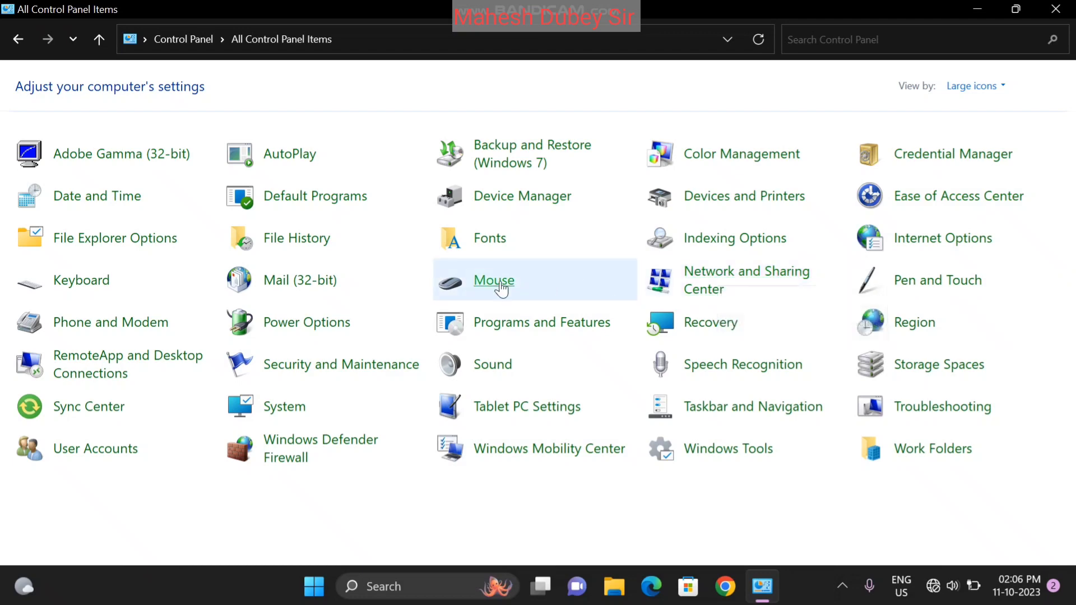
Open Mouse settings and toggle 'Switch primary and secondary buttons' on, then back off
left_click(494, 287)
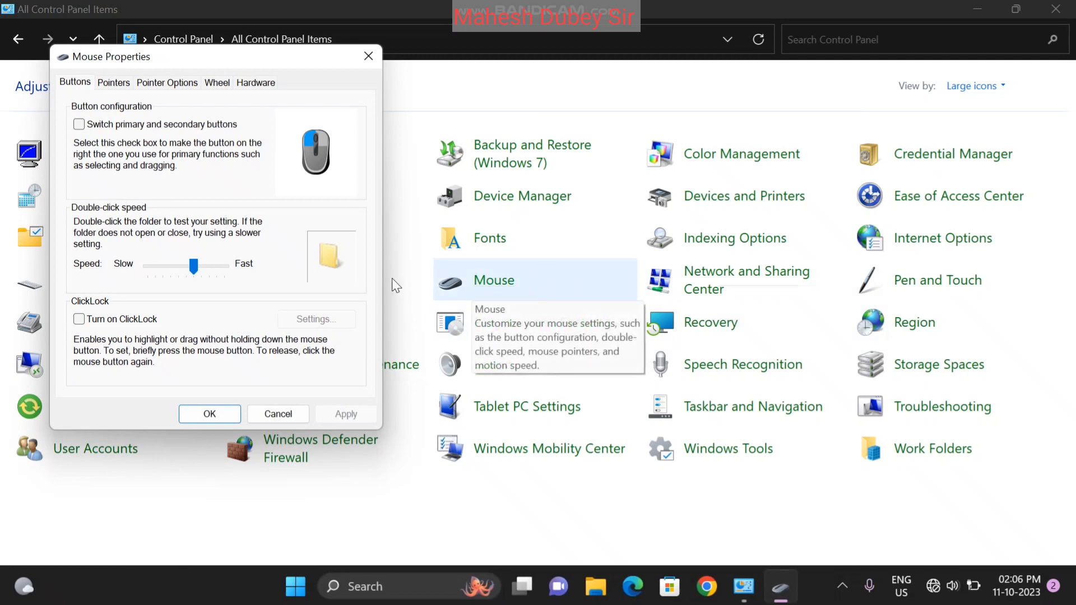
left_click(110, 126)
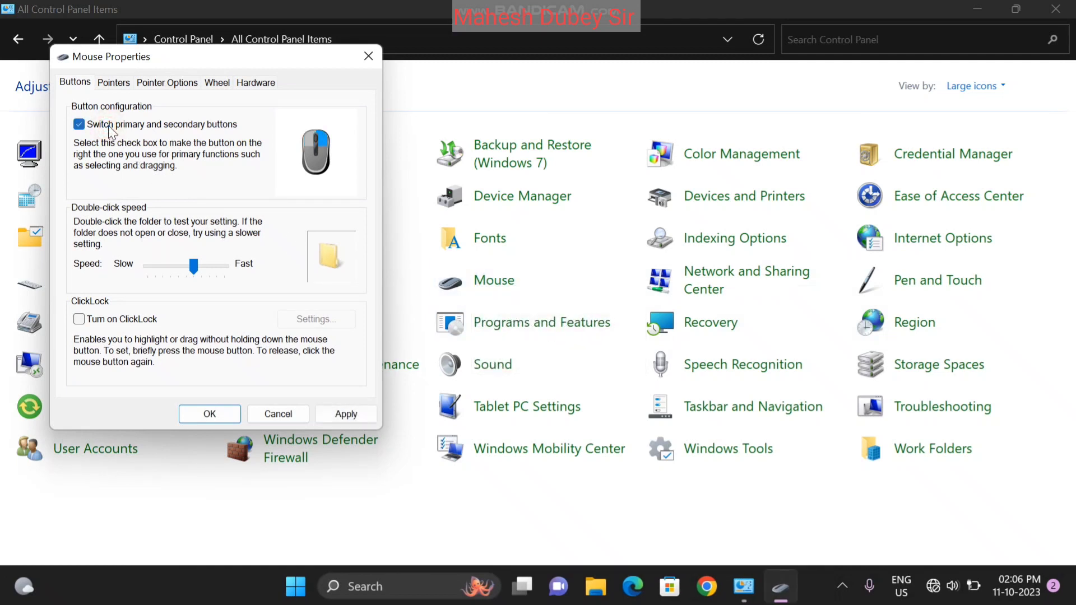
right_click(109, 126)
left_click(80, 124)
right_click(79, 124)
Minimize Control Panel, move Mouse Properties aside, and test double-clicking on This PC
left_click(975, 7)
left_click_drag(182, 56, 543, 27)
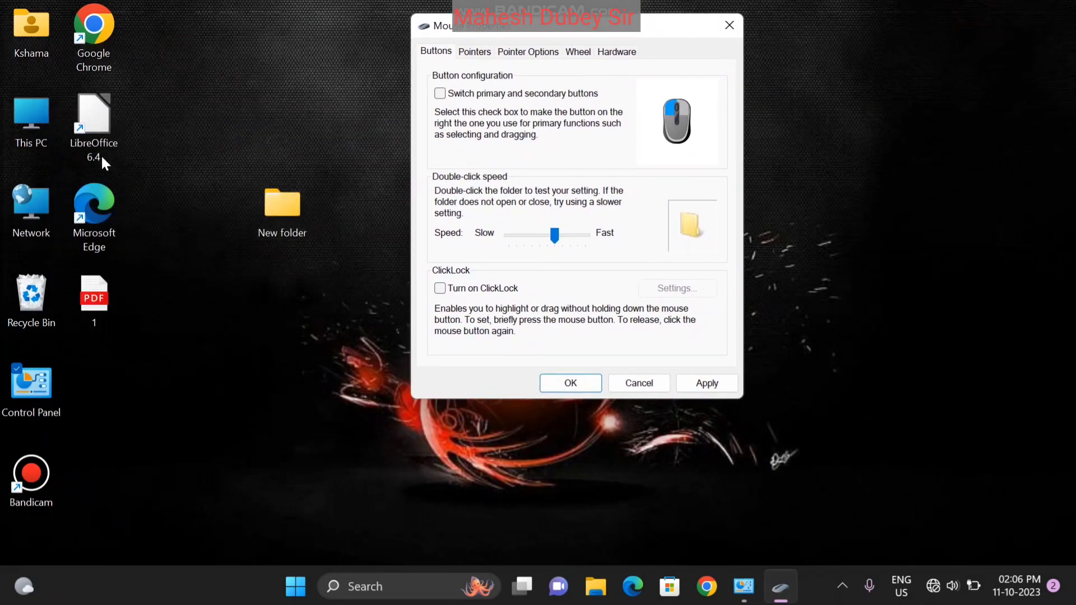
left_click(21, 126)
double_click(21, 126)
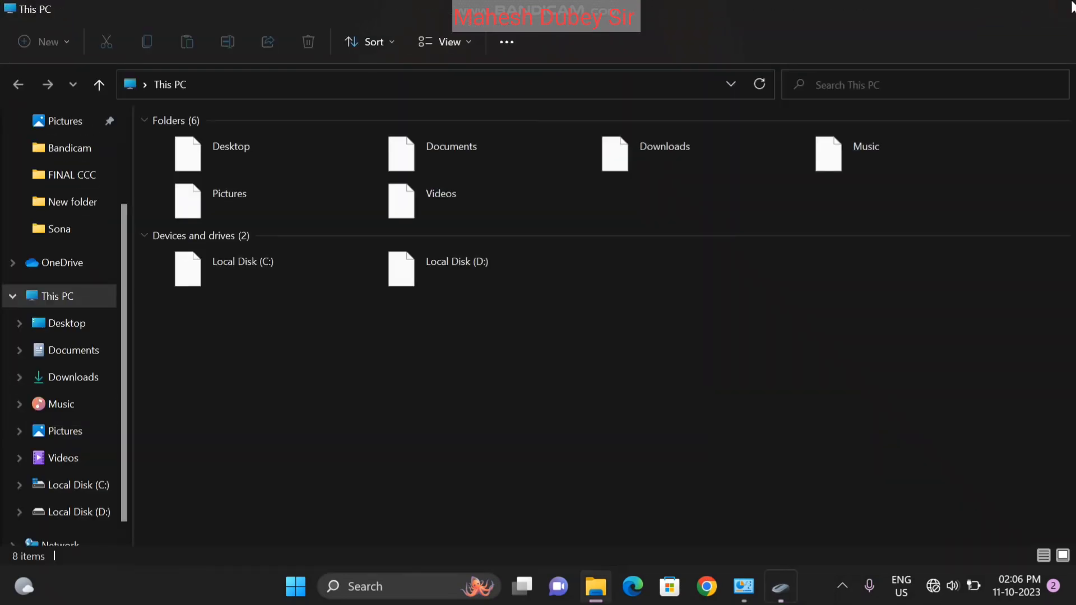
left_click(1067, 8)
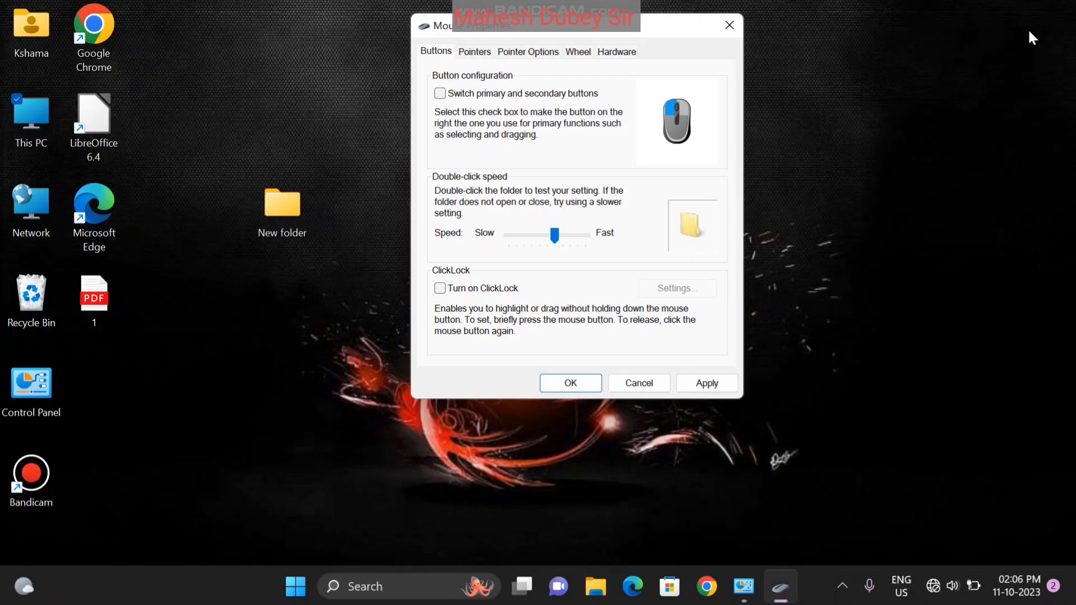
Set the double-click speed to Slow, apply it, and test it on This PC
left_click_drag(555, 235, 483, 252)
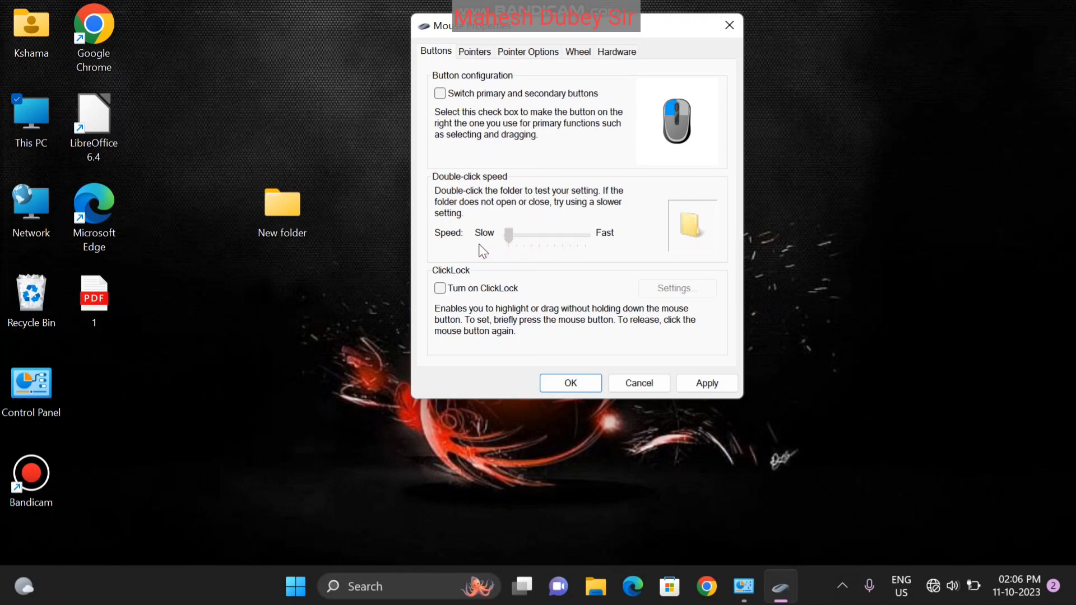
left_click(709, 383)
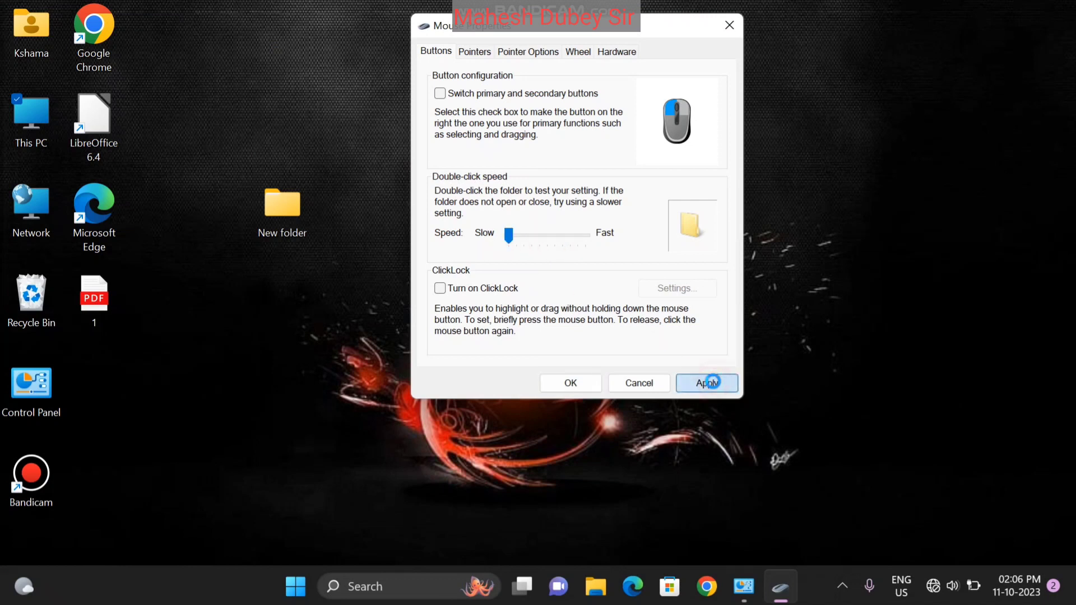
left_click(24, 126)
double_click(25, 126)
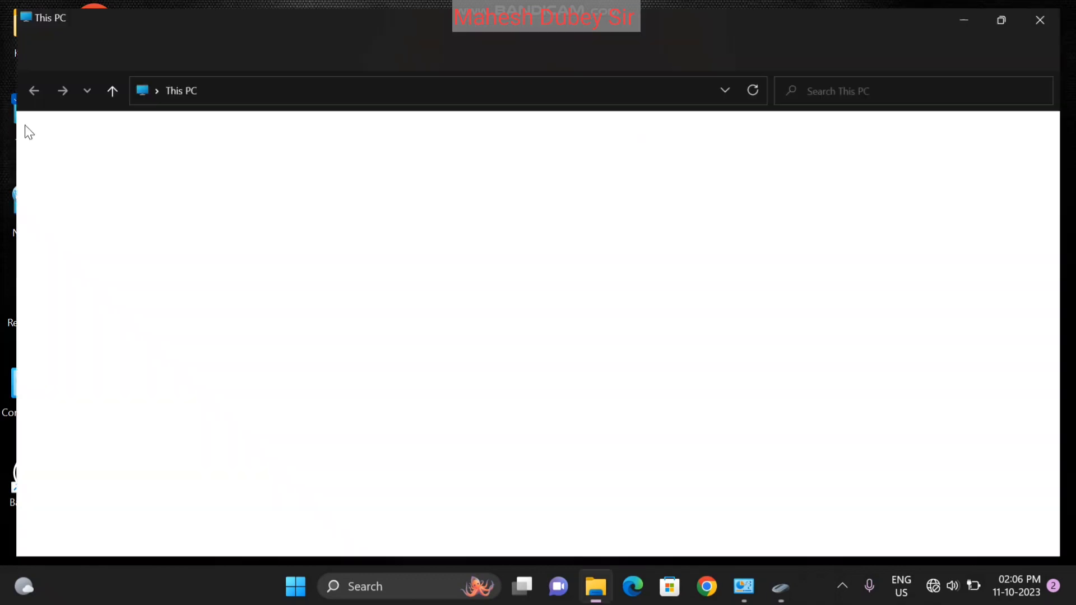
left_click(1056, 11)
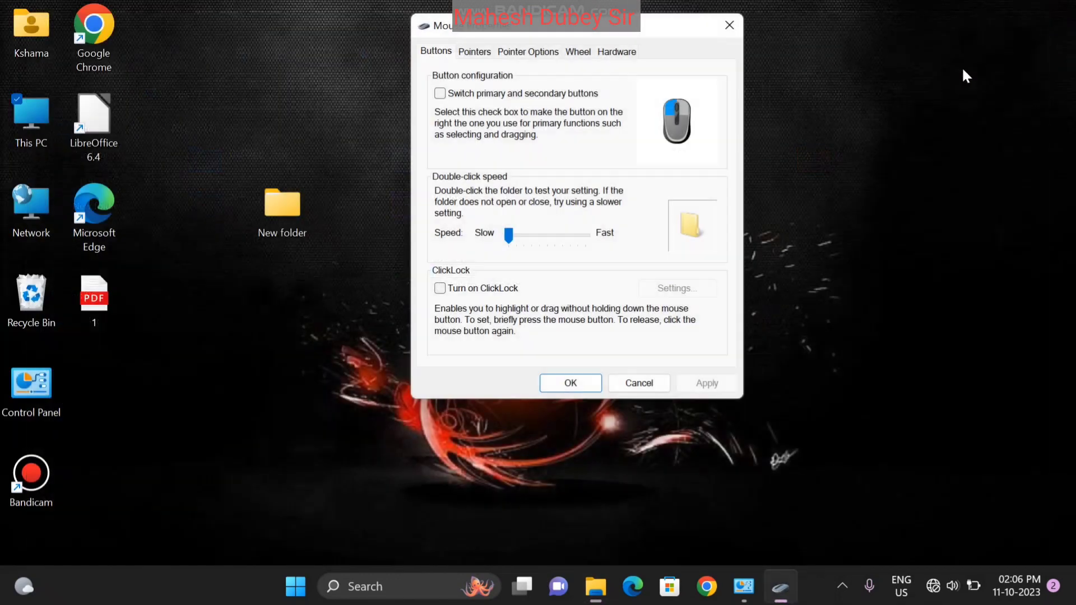
Set the double-click speed to Fast, apply and test it, then move it toward the middle
left_click_drag(514, 239, 620, 245)
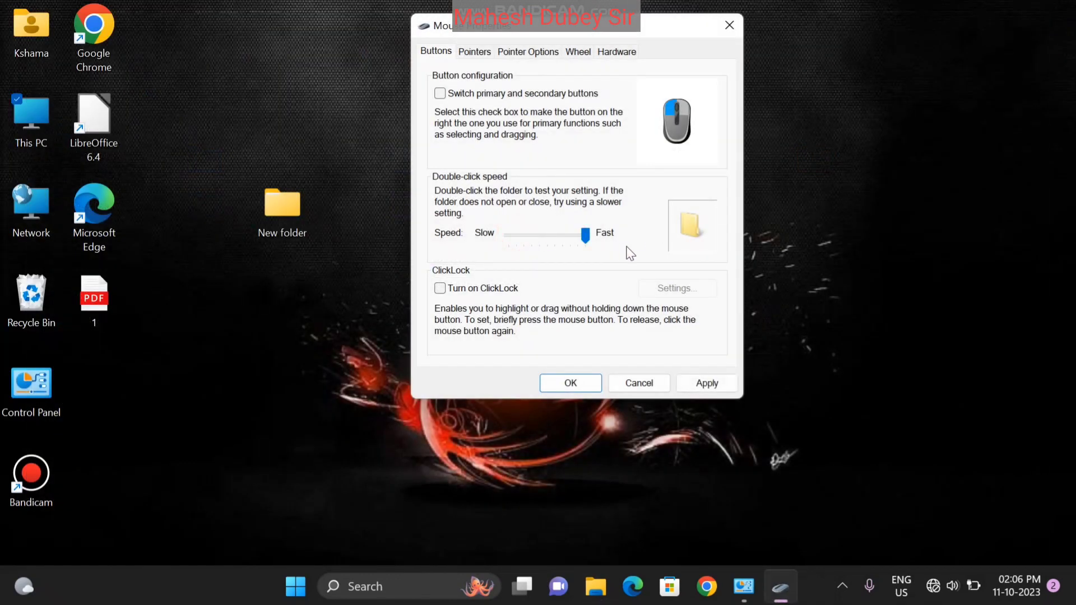
left_click(707, 383)
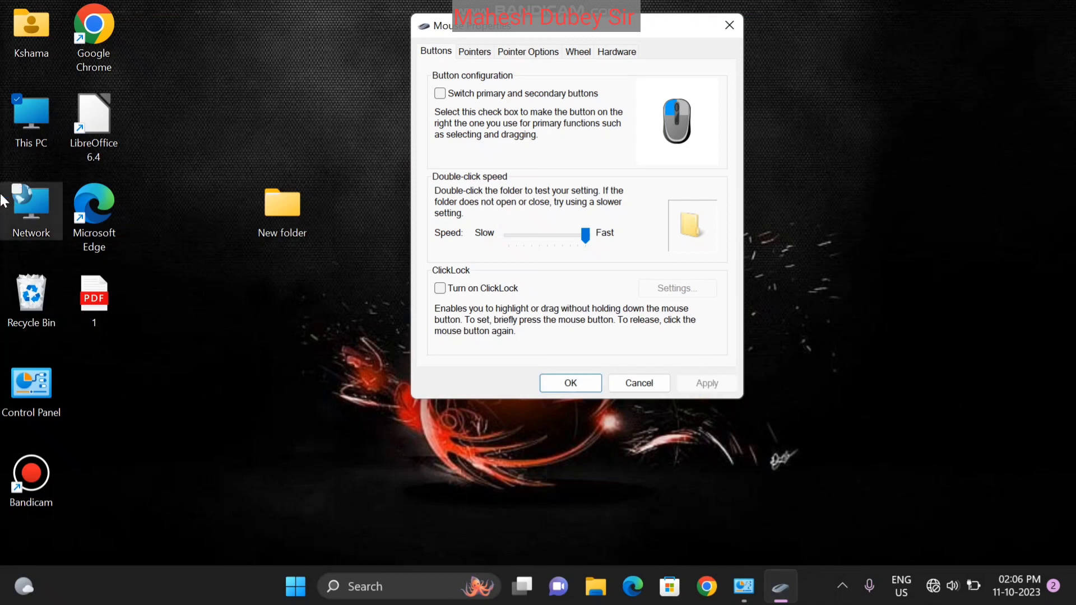
double_click(35, 128)
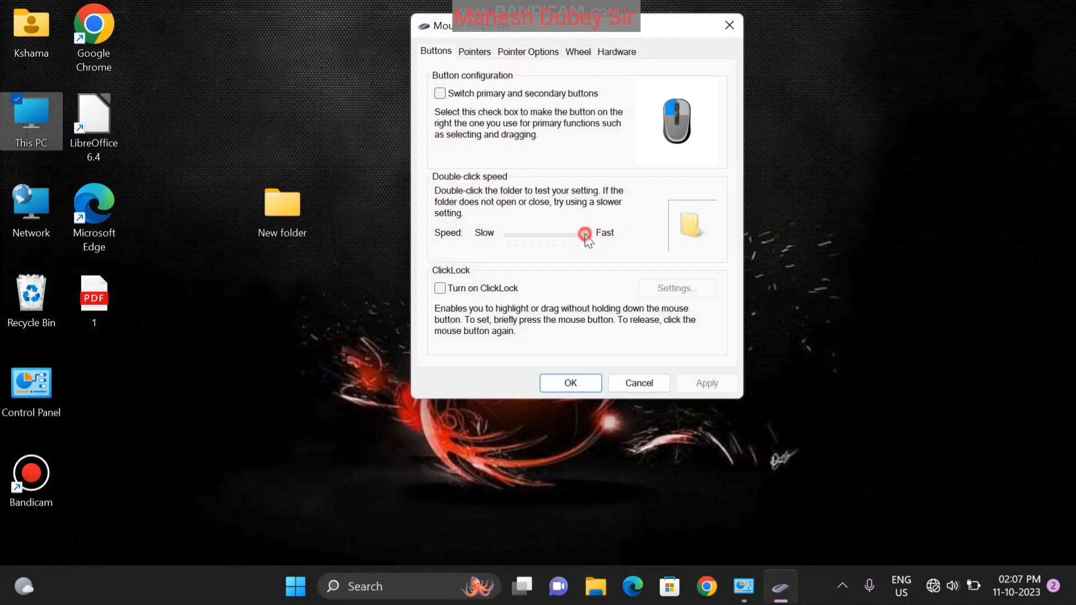
left_click_drag(585, 234, 550, 241)
Apply the medium double-click speed, then turn ClickLock on, apply, and turn it off again with Apply
left_click(706, 383)
left_click_drag(634, 32, 508, 45)
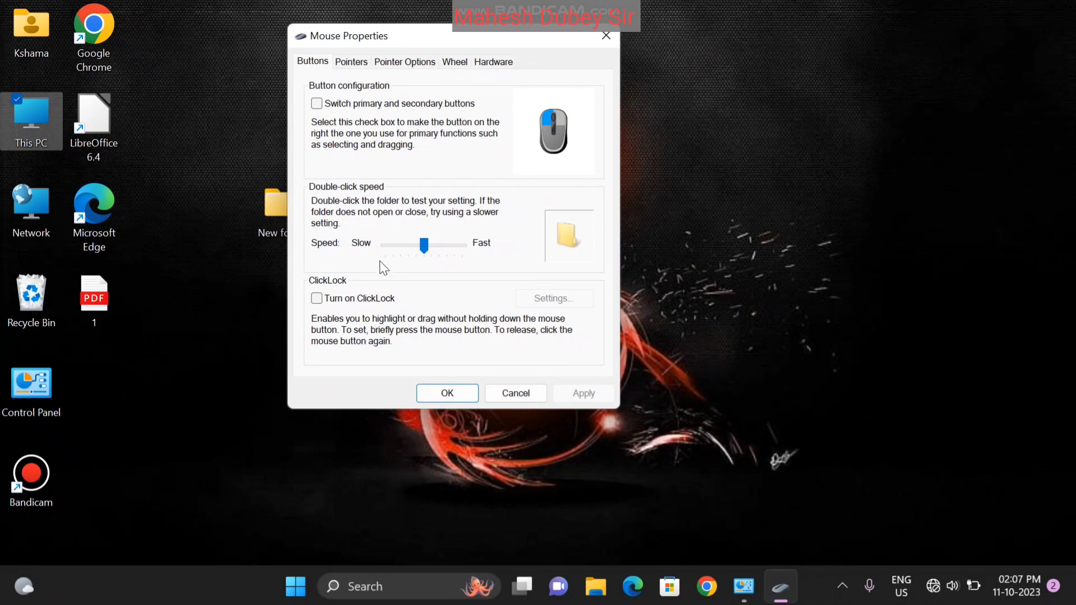
left_click(321, 300)
left_click(580, 394)
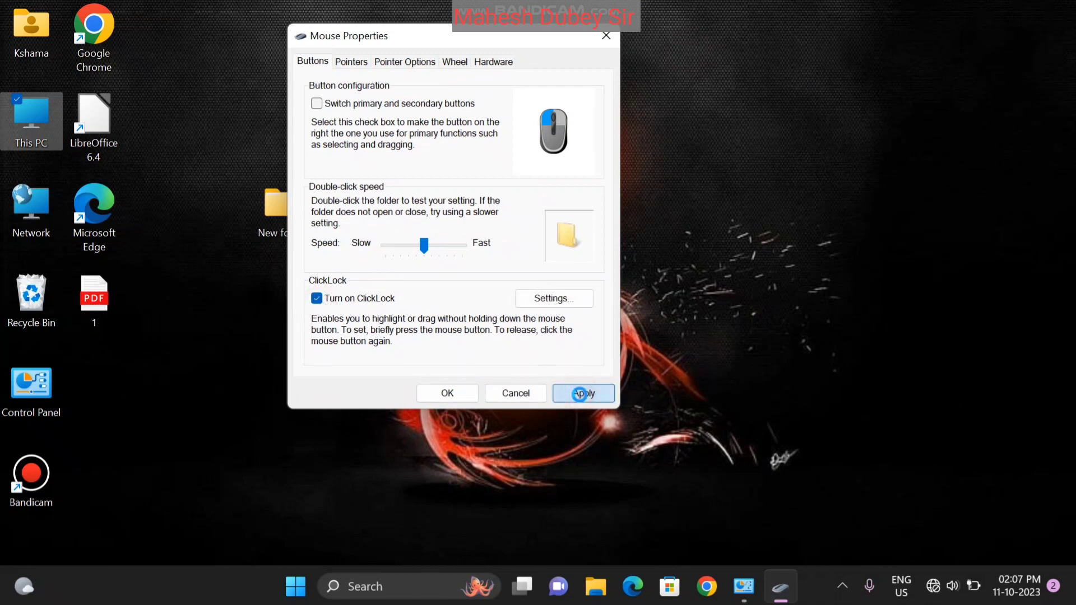
left_click_drag(423, 42, 492, 21)
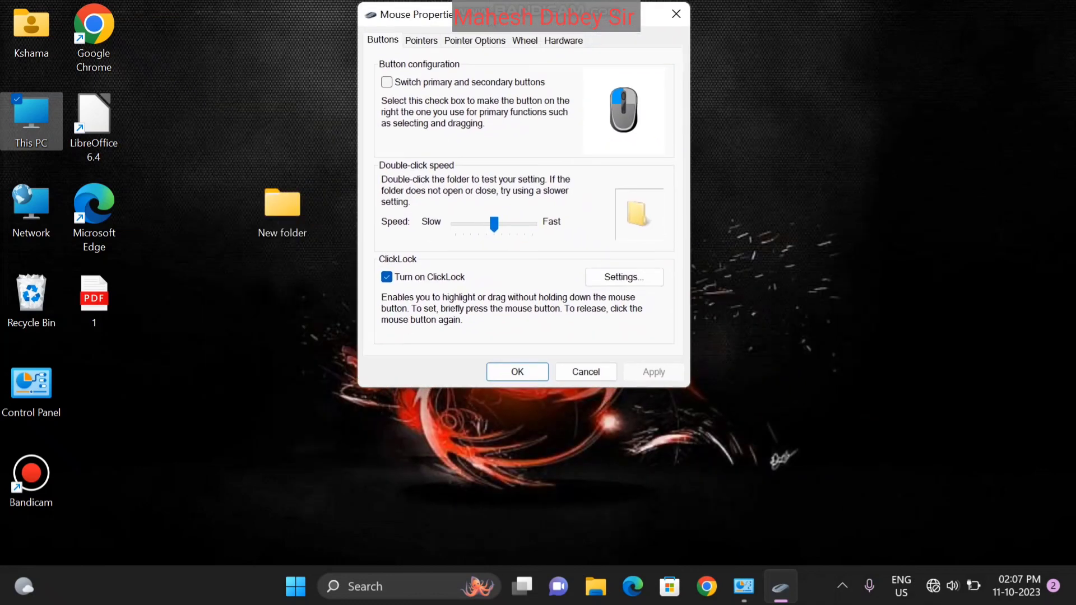
left_click(387, 277)
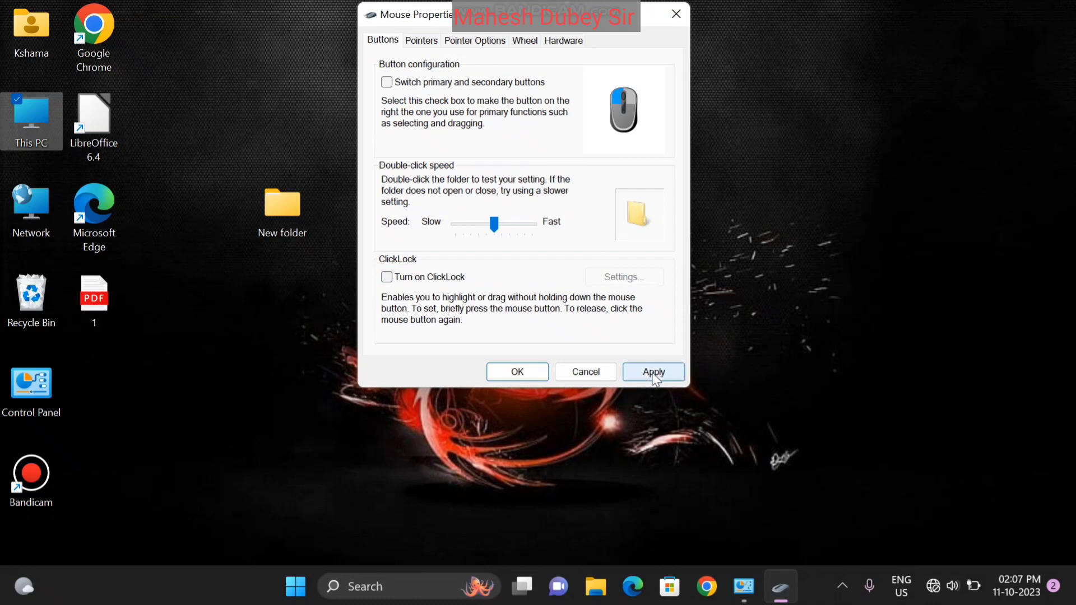
left_click(652, 372)
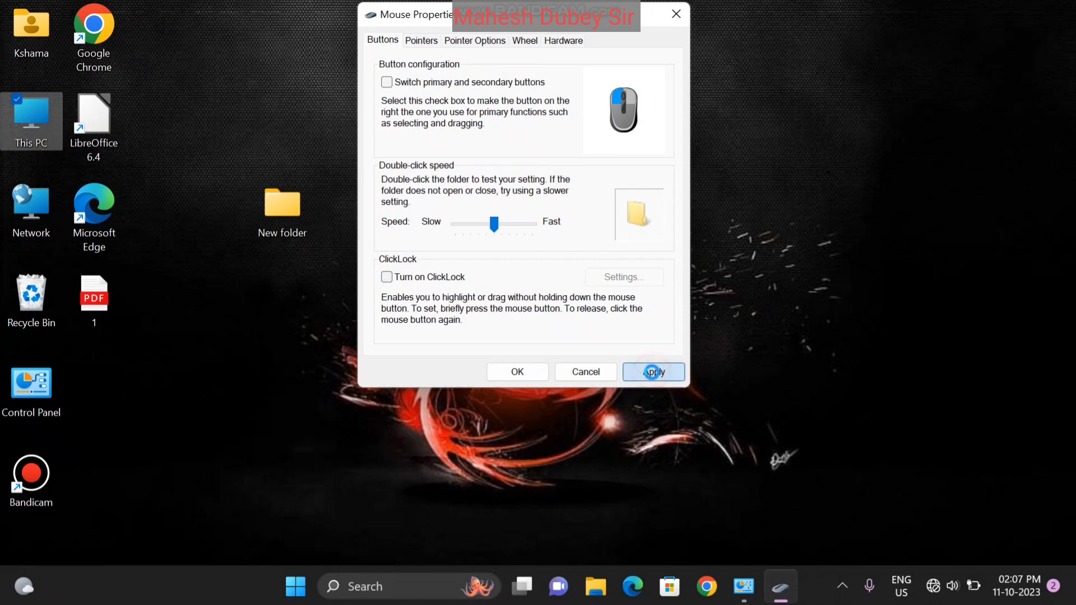
On the Pointers tab, choose Windows Black (extra large), then switch to Windows Default (extra large)
left_click(457, 45)
left_click(431, 43)
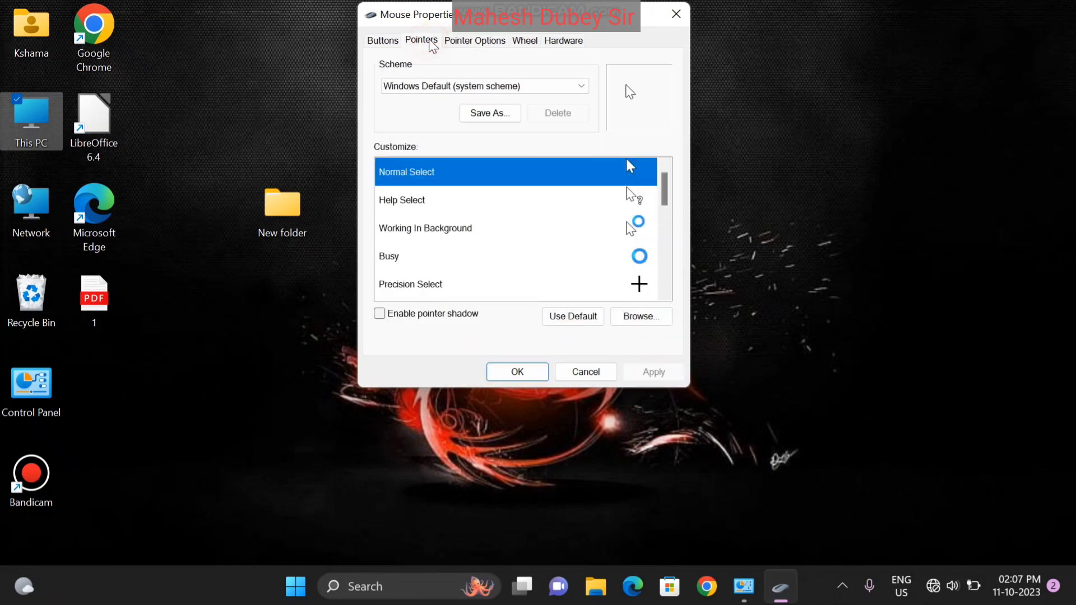
left_click(573, 86)
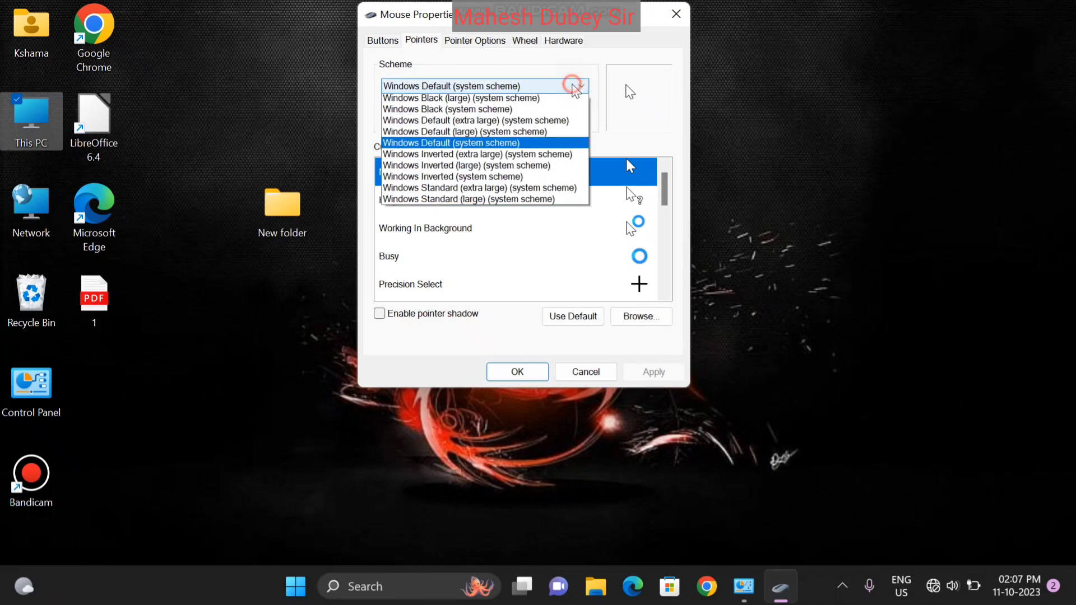
scroll(573, 90, "up", 1)
left_click(533, 120)
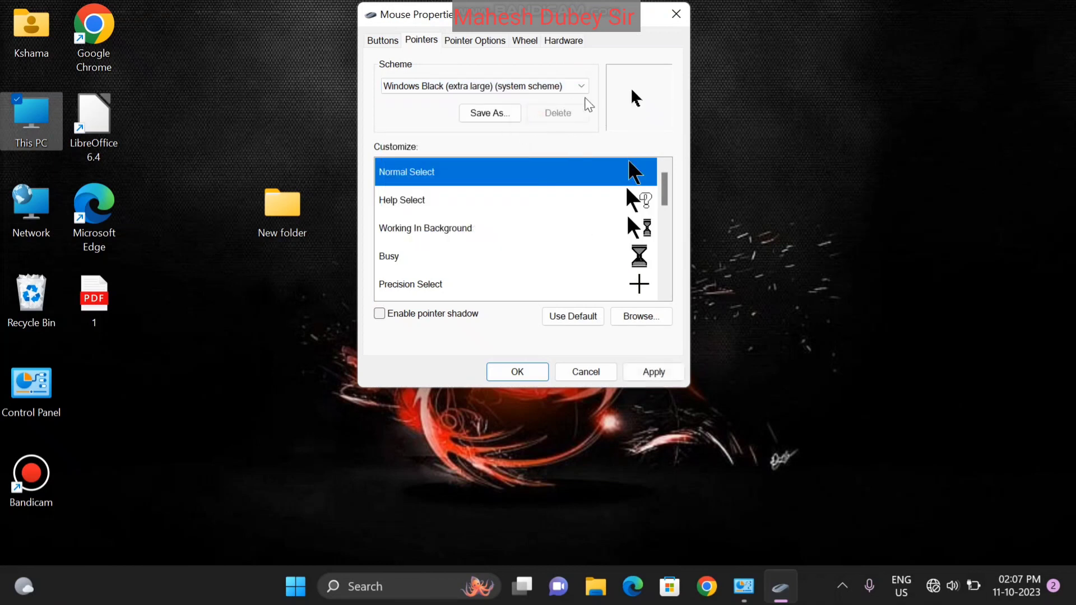
left_click(570, 86)
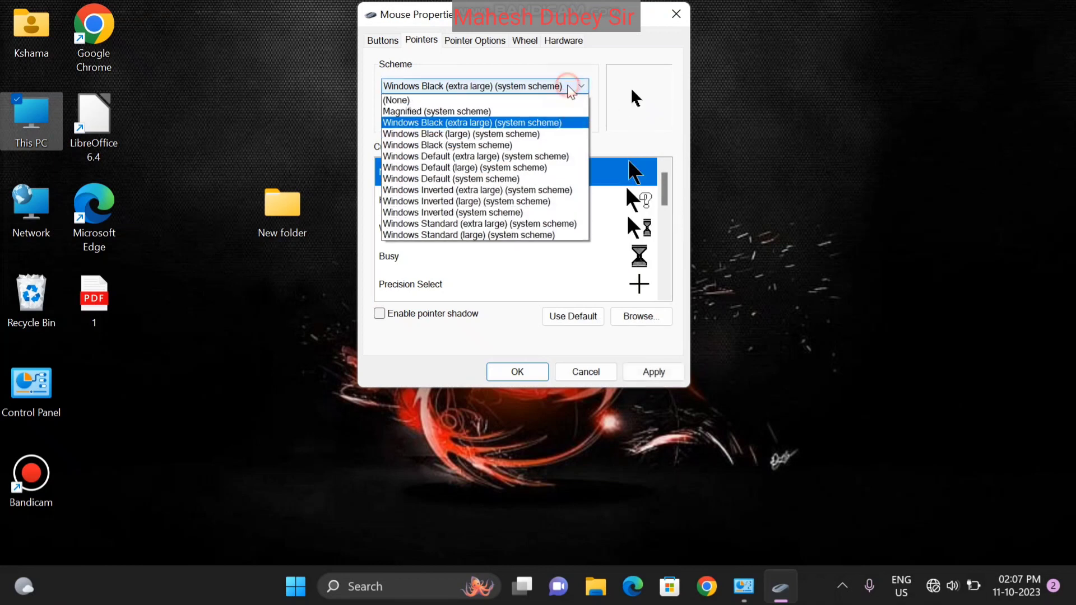
left_click(504, 158)
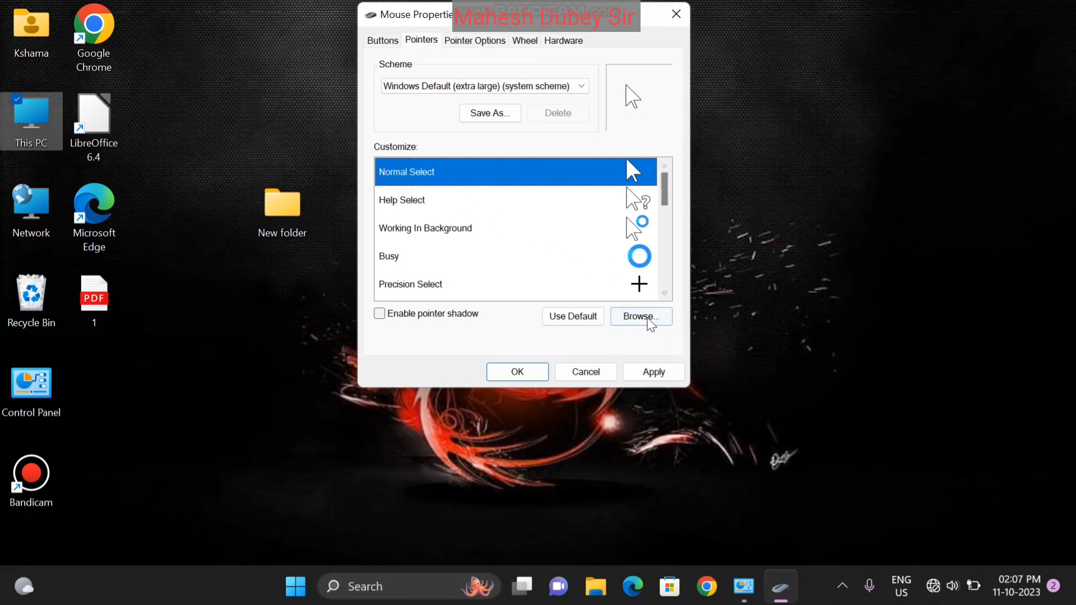
Browse the Cursors folder and set Normal Select to the aero_pen_xl pen cursor
left_click(650, 321)
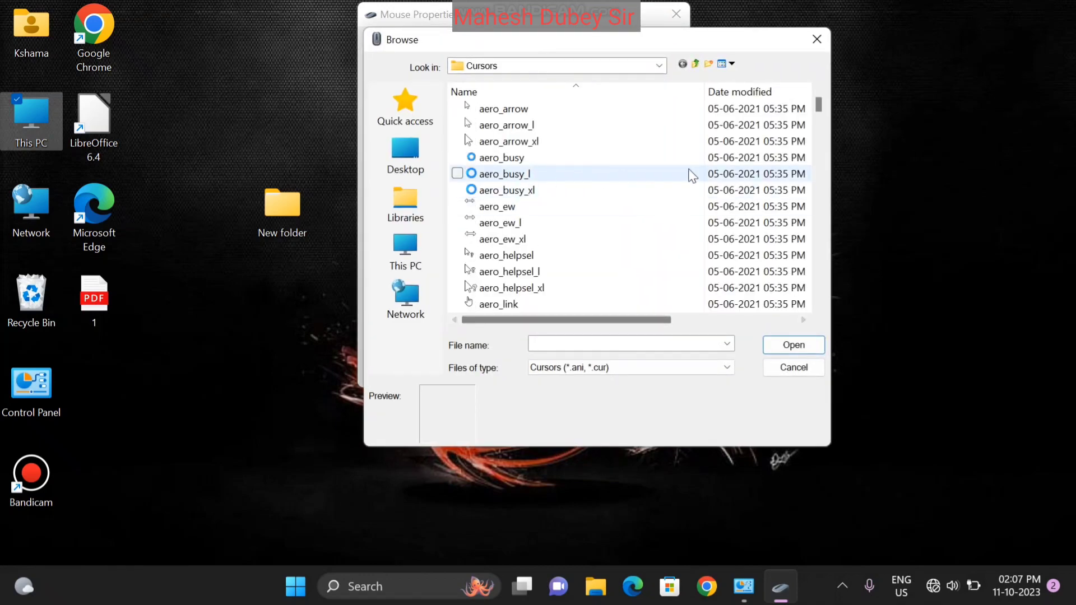
left_click_drag(820, 103, 821, 132)
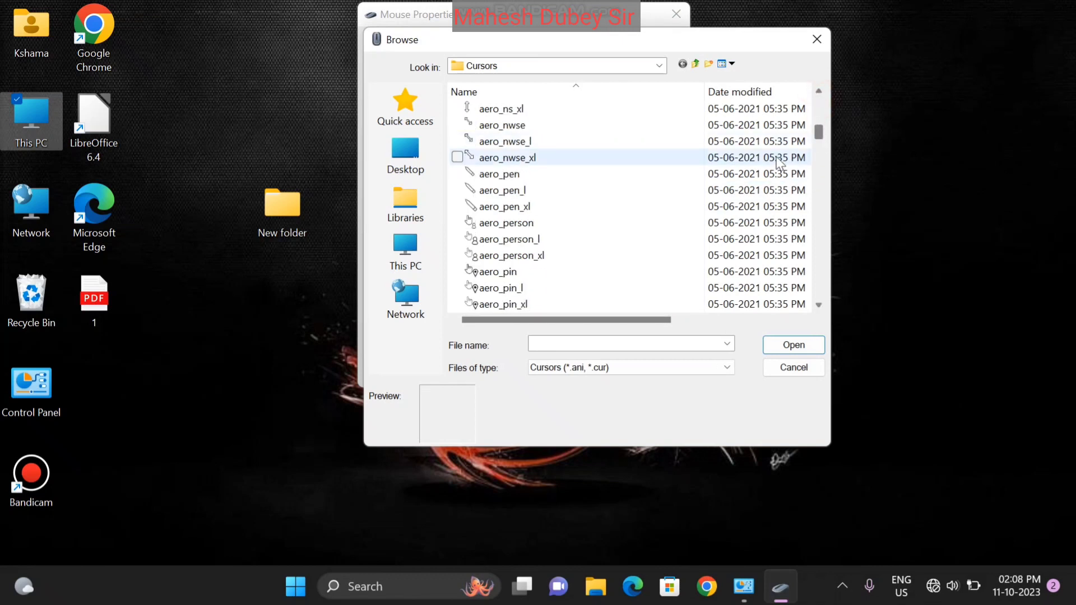
left_click(516, 208)
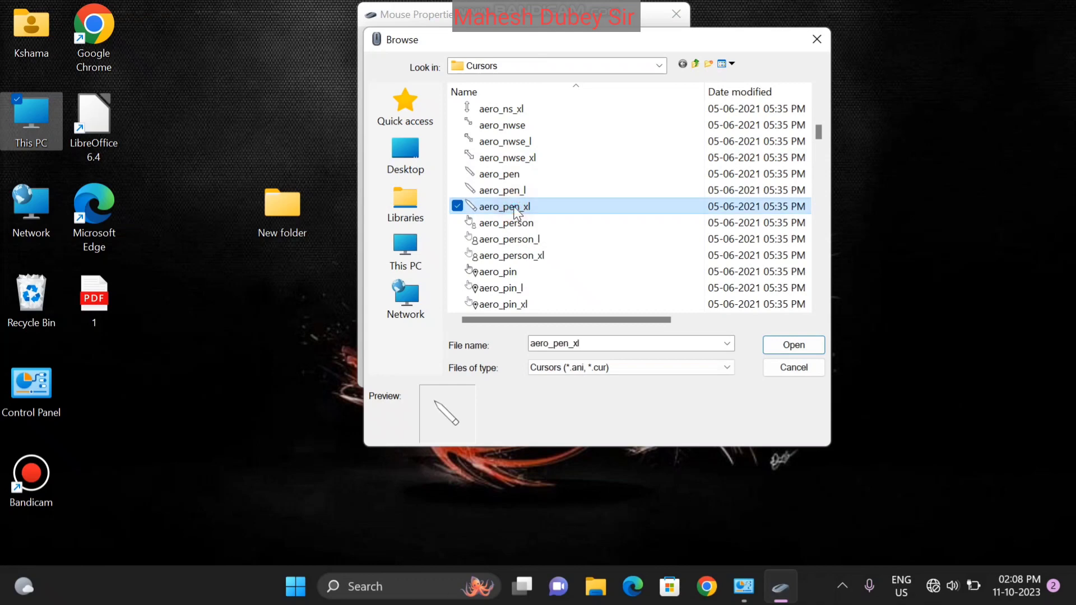
left_click(788, 350)
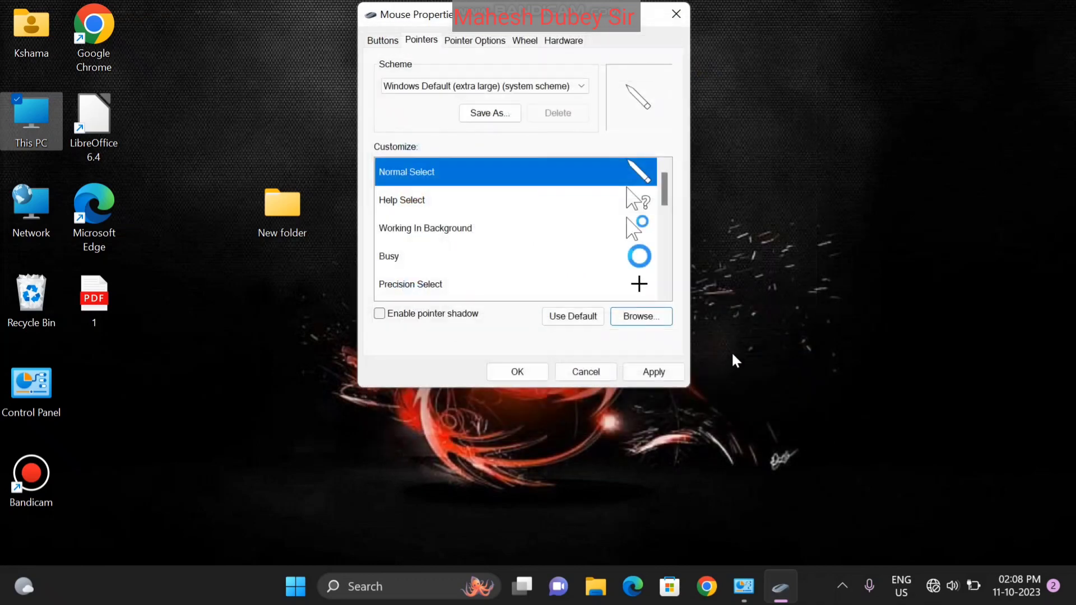
Apply the pen cursor, then choose the (None) pointer scheme and apply it
left_click(647, 371)
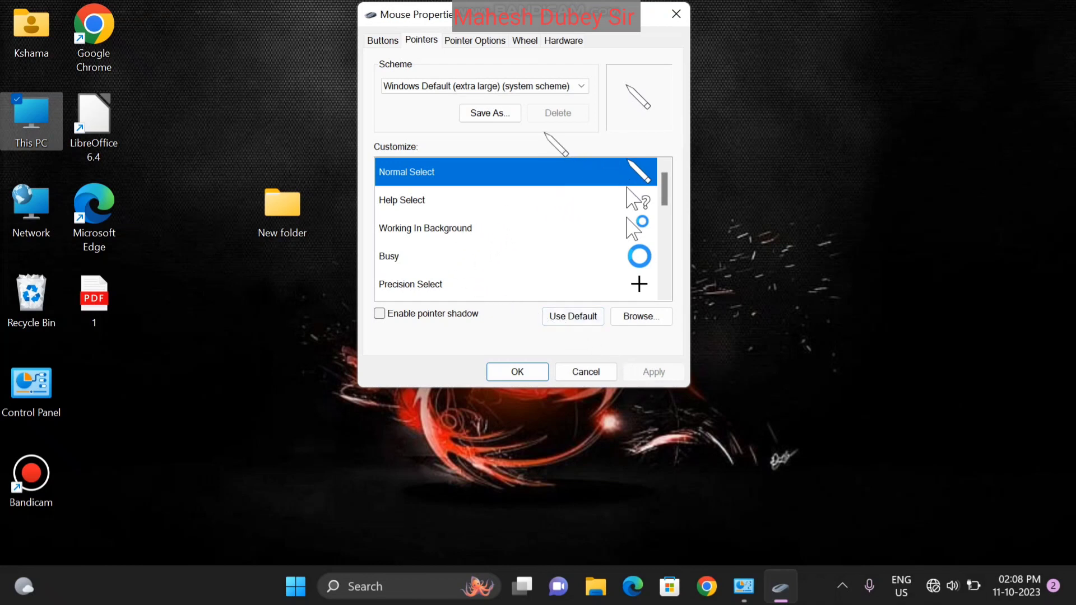
left_click(546, 75)
left_click(554, 85)
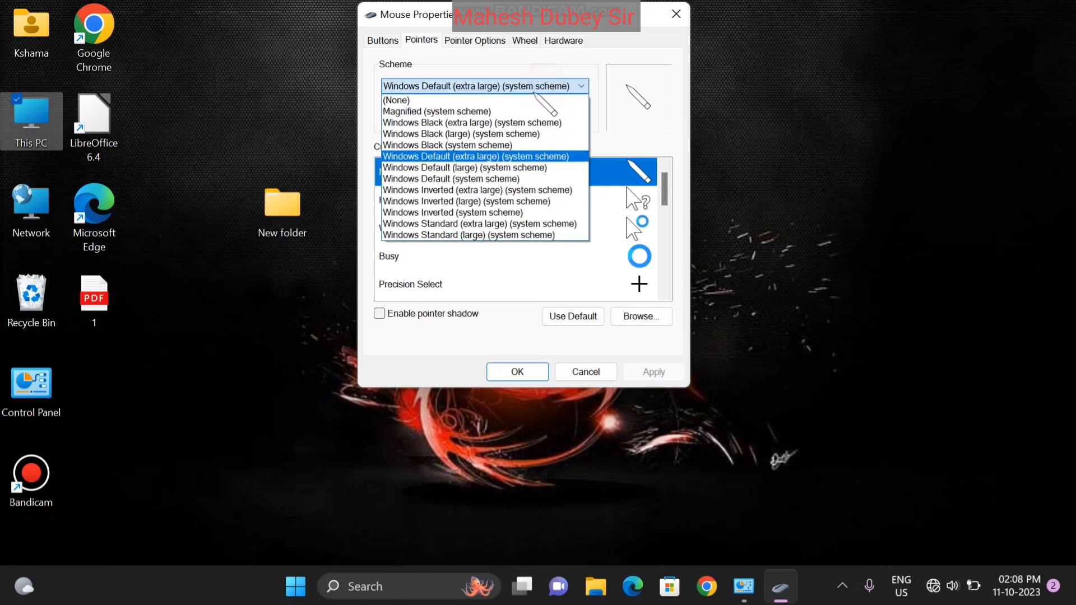
left_click(520, 101)
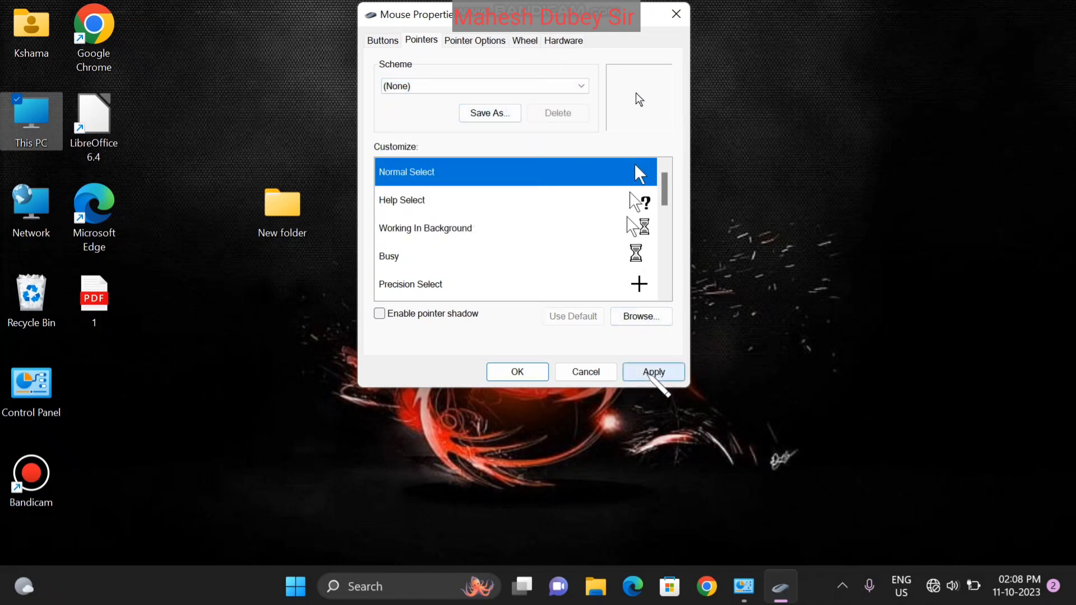
left_click(652, 373)
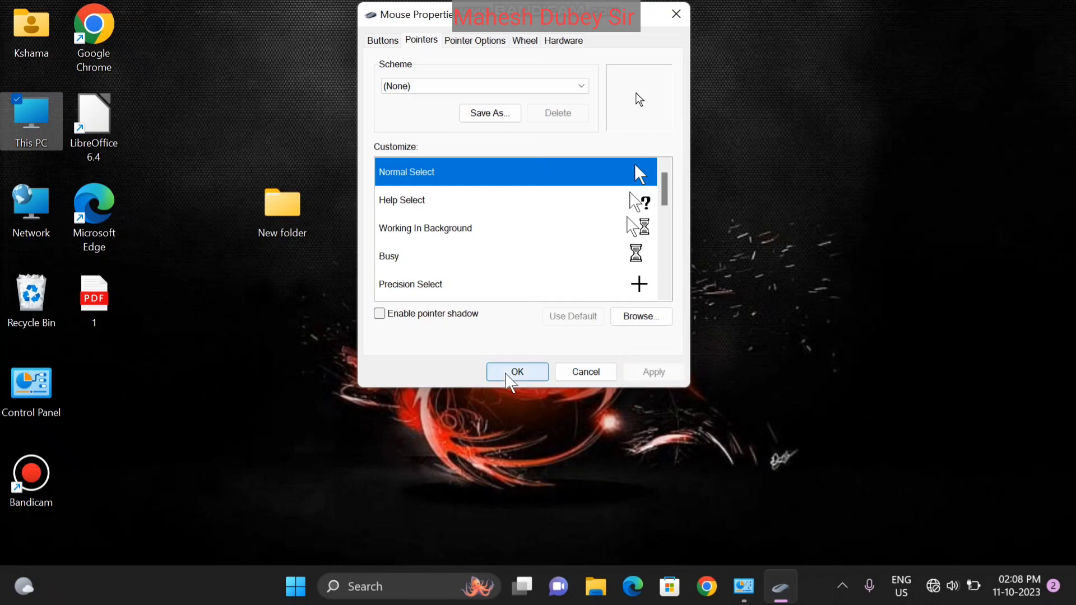
Try pointer speed and trail length, leave pointer trails off, then apply and close Mouse Properties
left_click(486, 43)
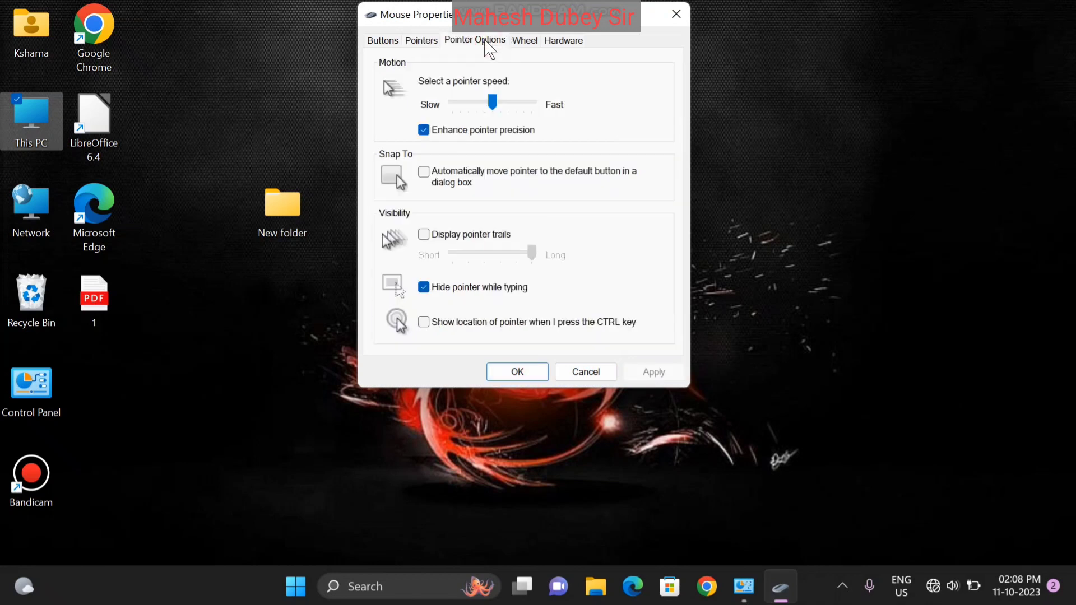
mouse_move(493, 97)
left_mouse_down()
mouse_move(513, 97)
mouse_move(496, 98)
left_mouse_up()
left_click(424, 235)
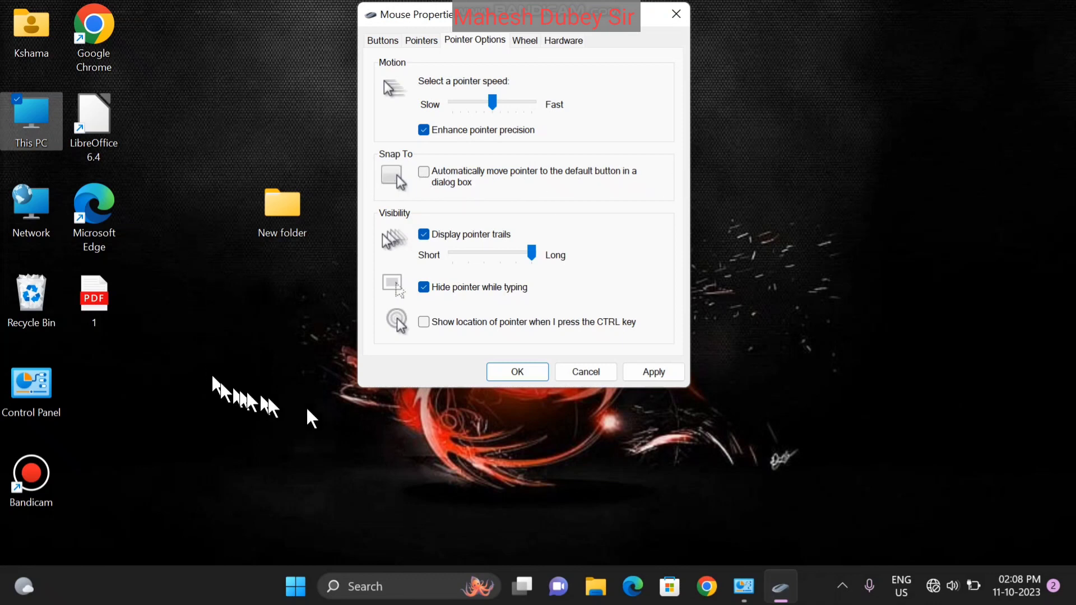
left_click(530, 254)
left_click_drag(530, 254, 484, 252)
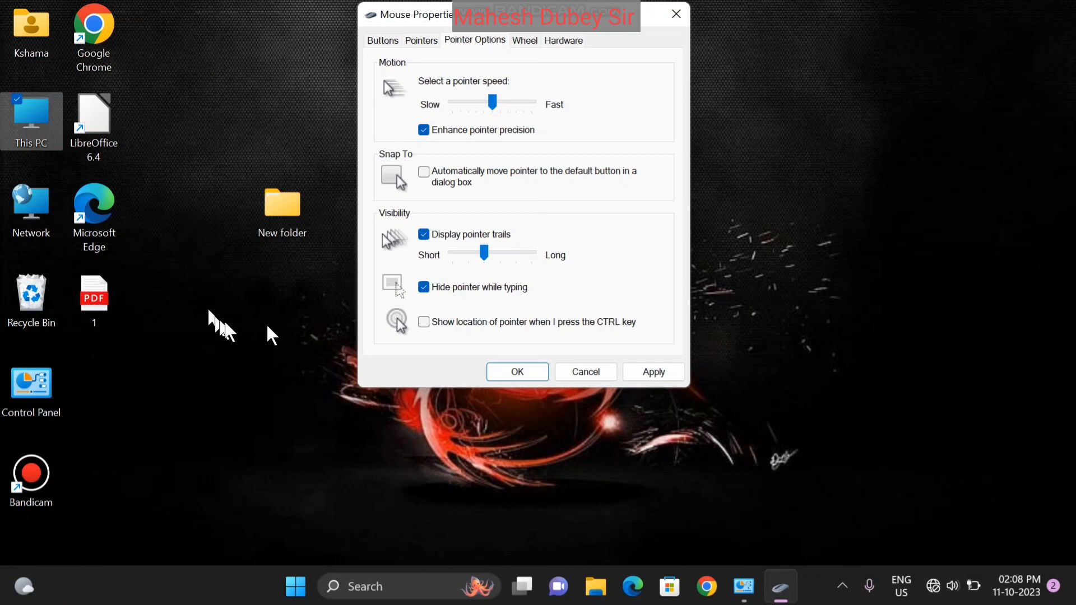
left_click(484, 253)
left_click_drag(486, 259, 502, 264)
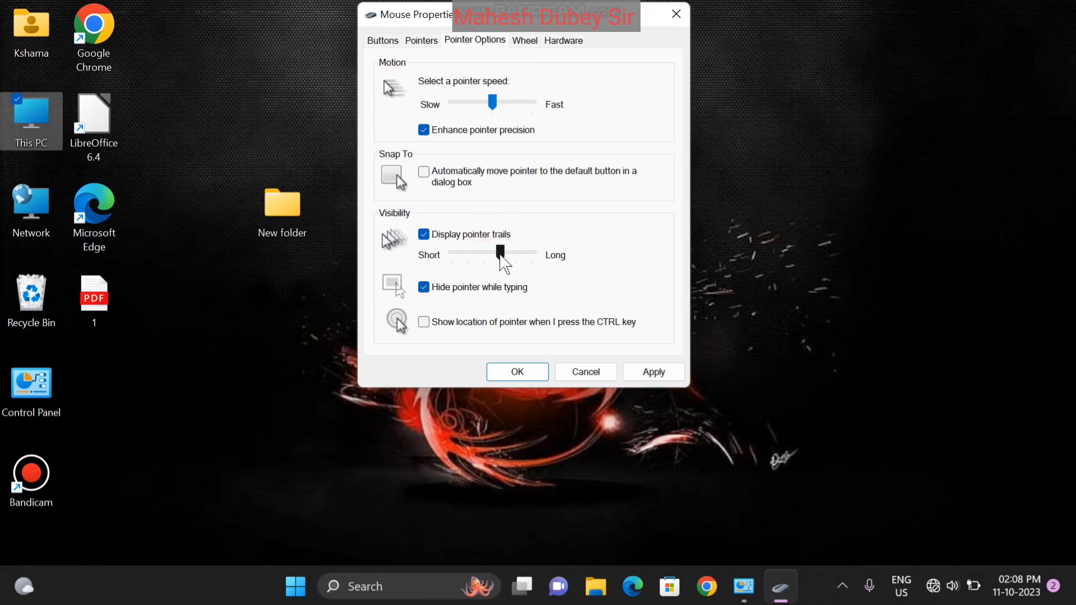
left_click(470, 234)
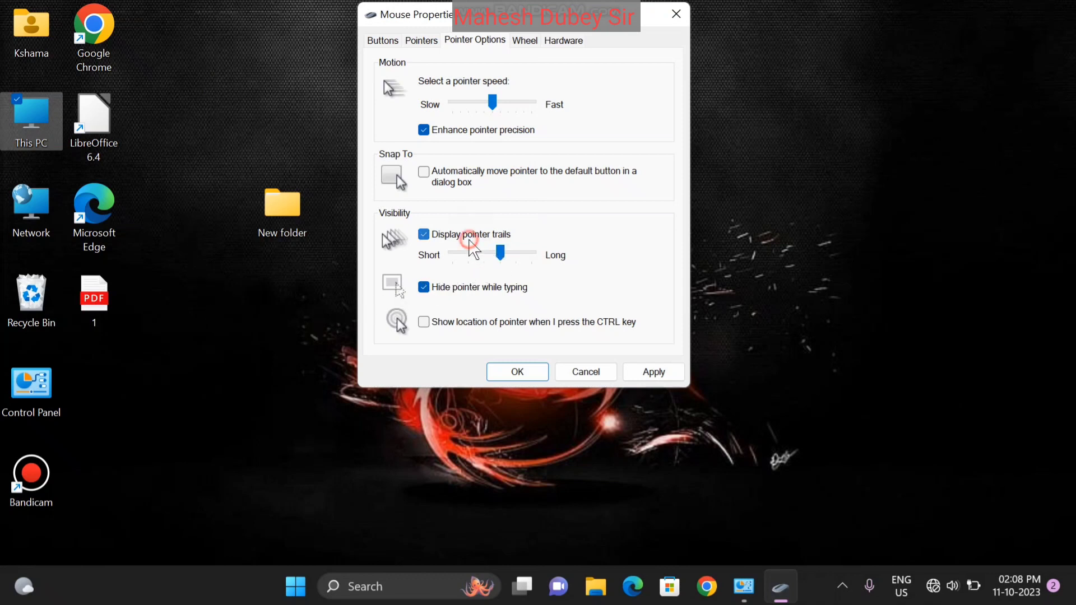
left_click(653, 372)
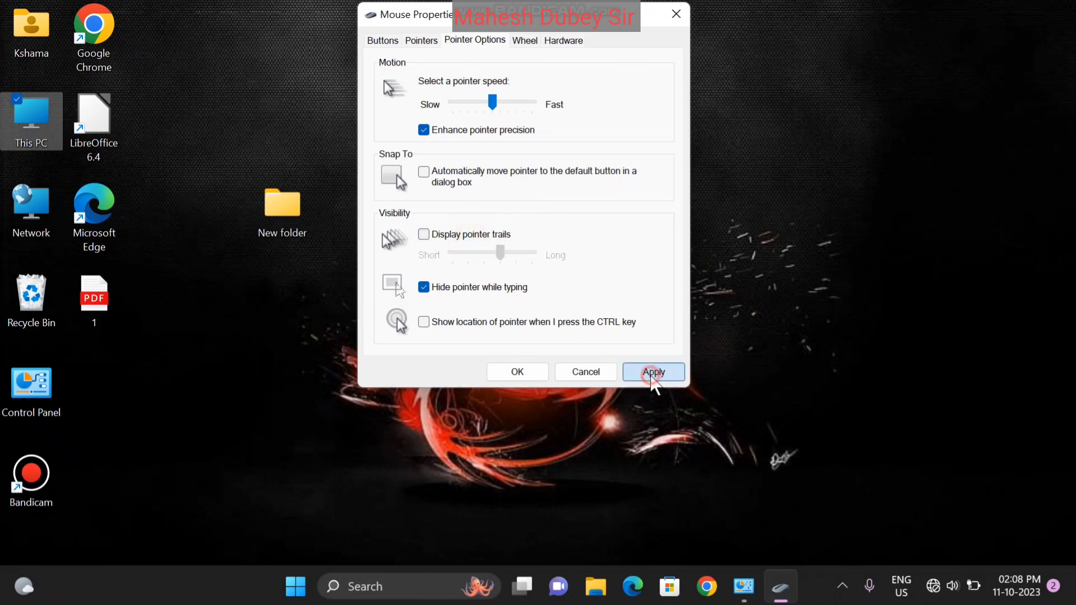
left_click(517, 373)
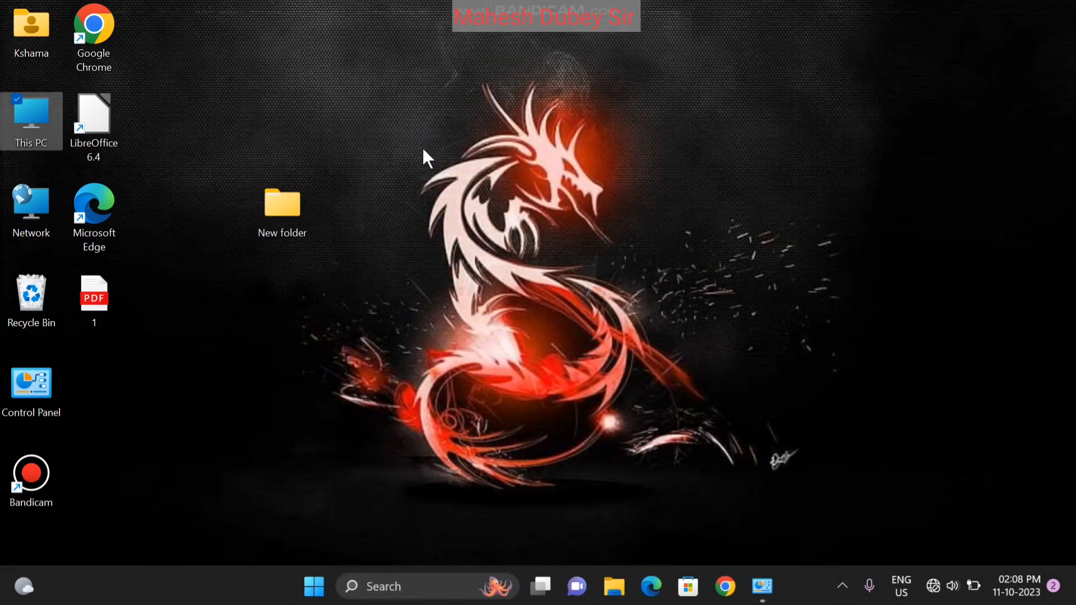
Create a new desktop folder and rename it to the person's first name
left_click(377, 107)
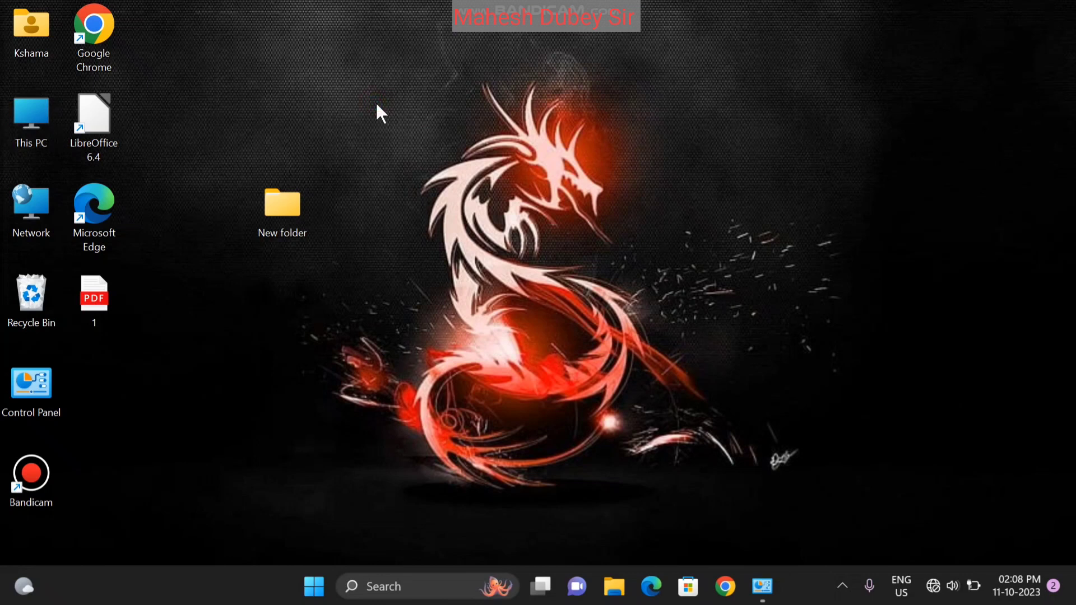
right_click(377, 106)
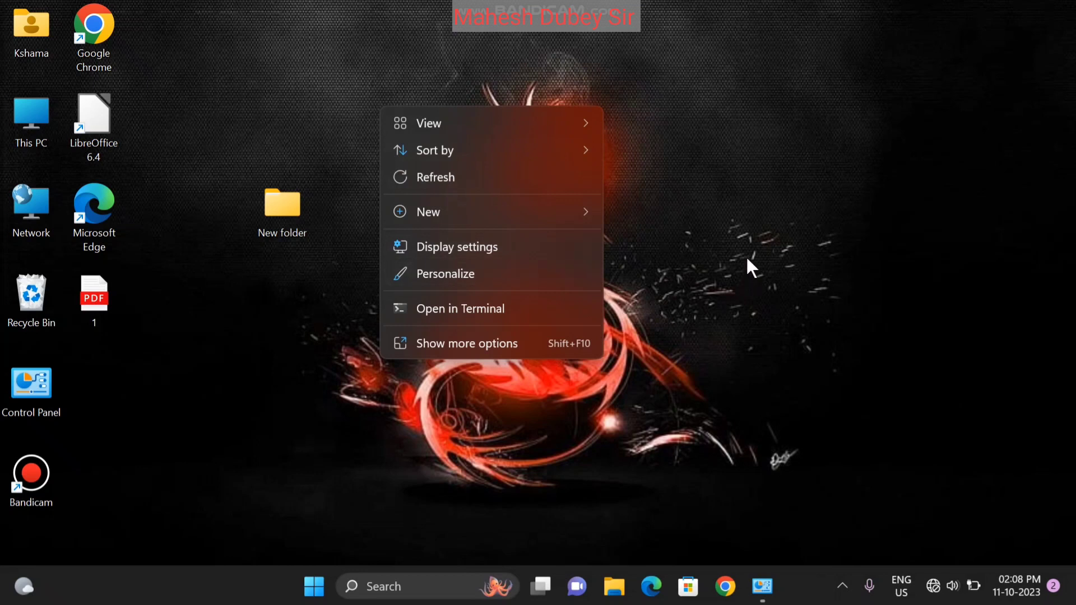
mouse_move(509, 214)
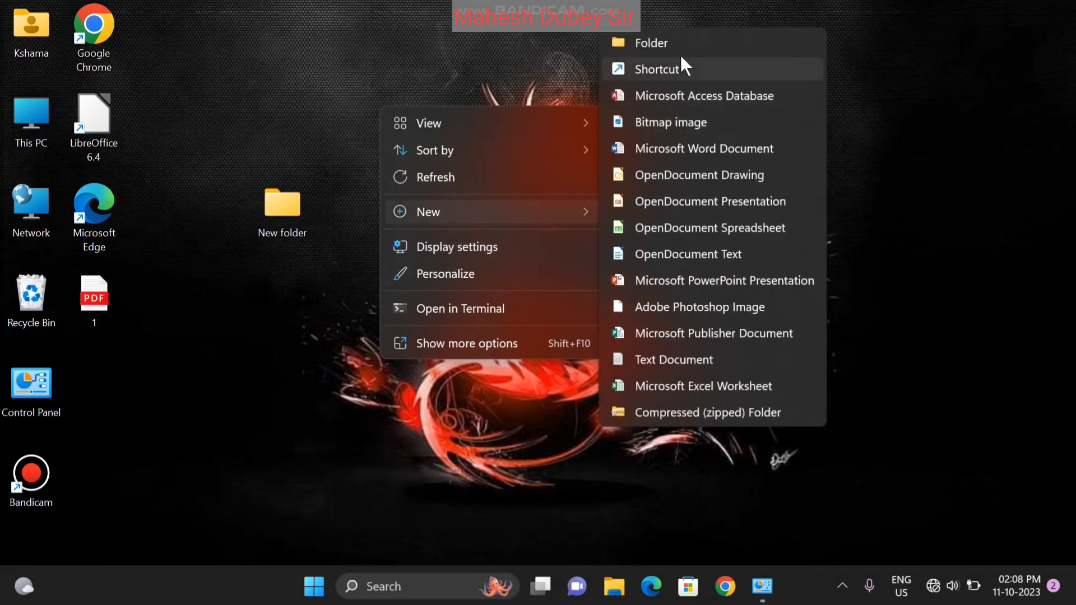
left_click(674, 48)
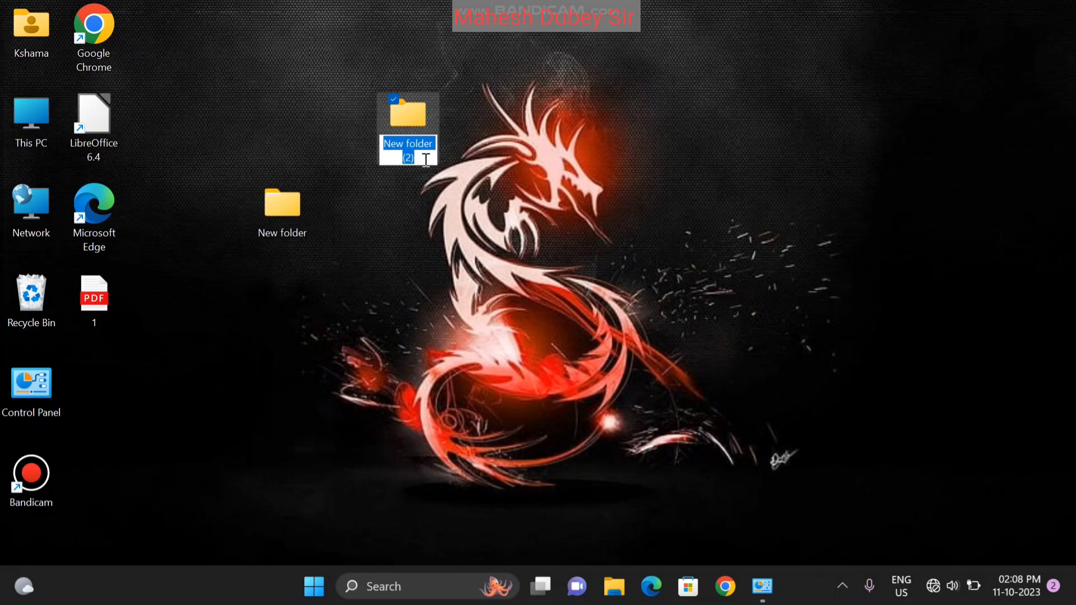
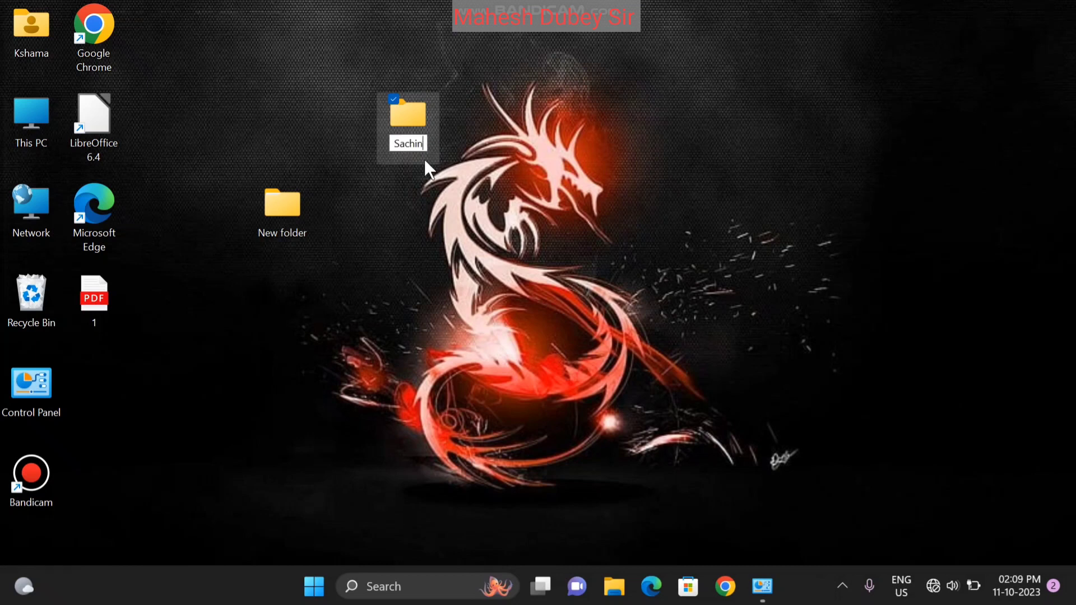
key("Return")
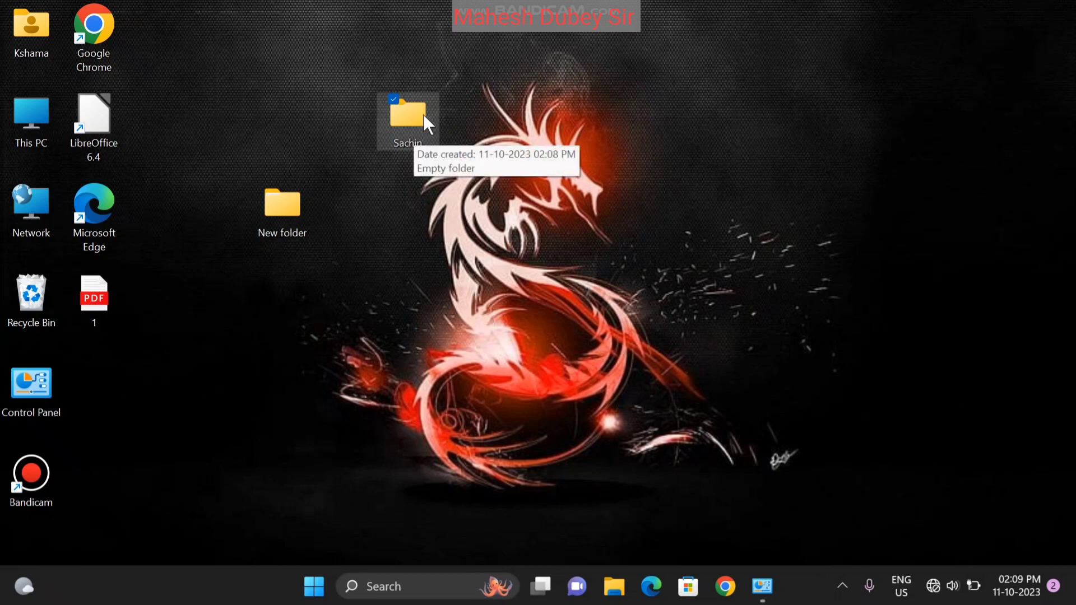
Rename the second desktop folder by appending the person's surname to its first name
right_click(405, 143)
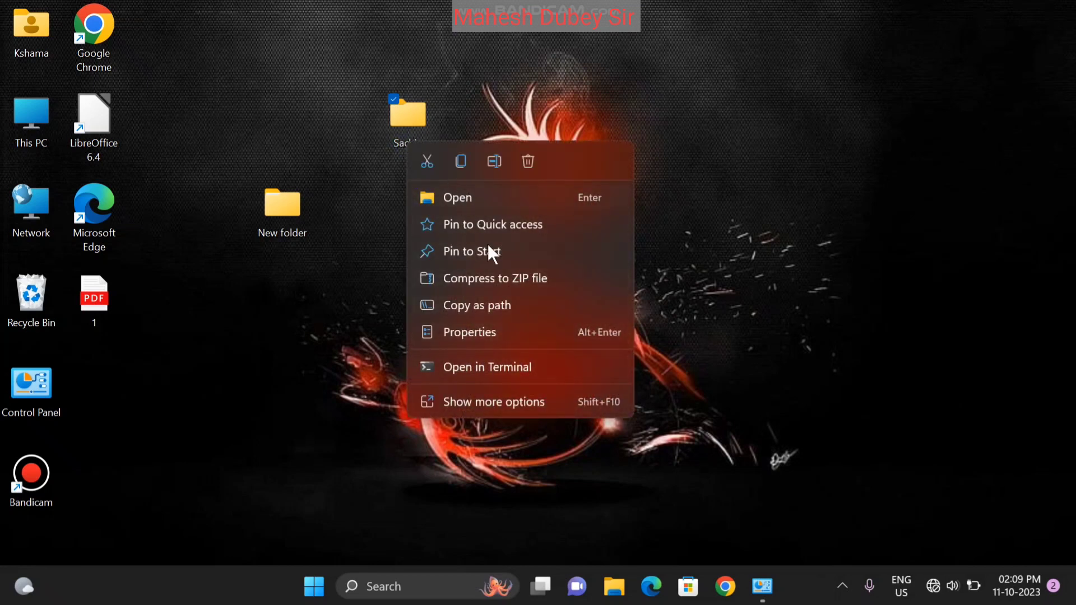
left_click(494, 402)
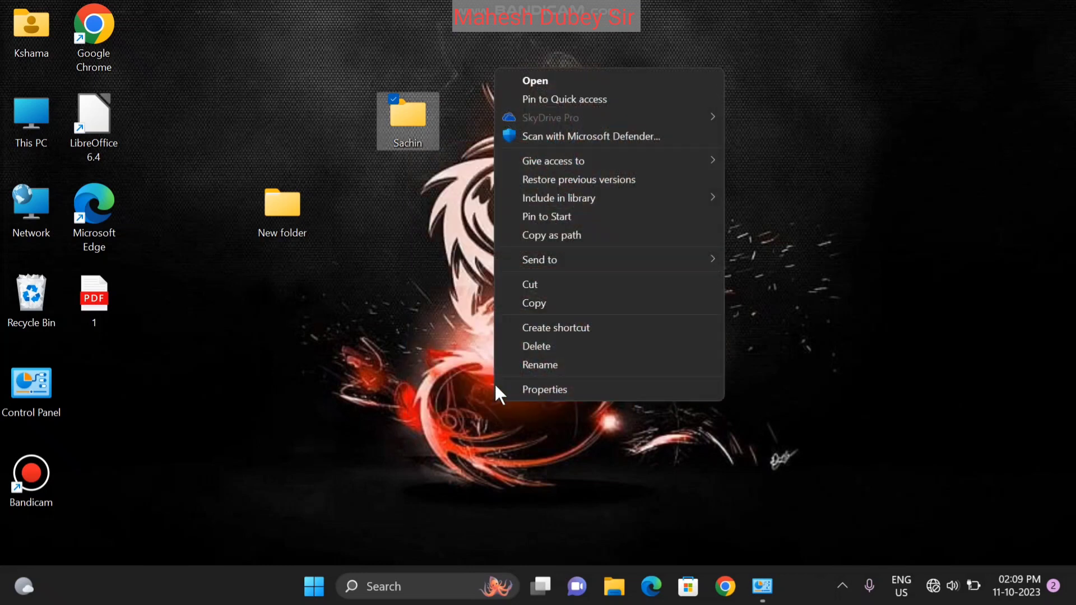
left_click(560, 365)
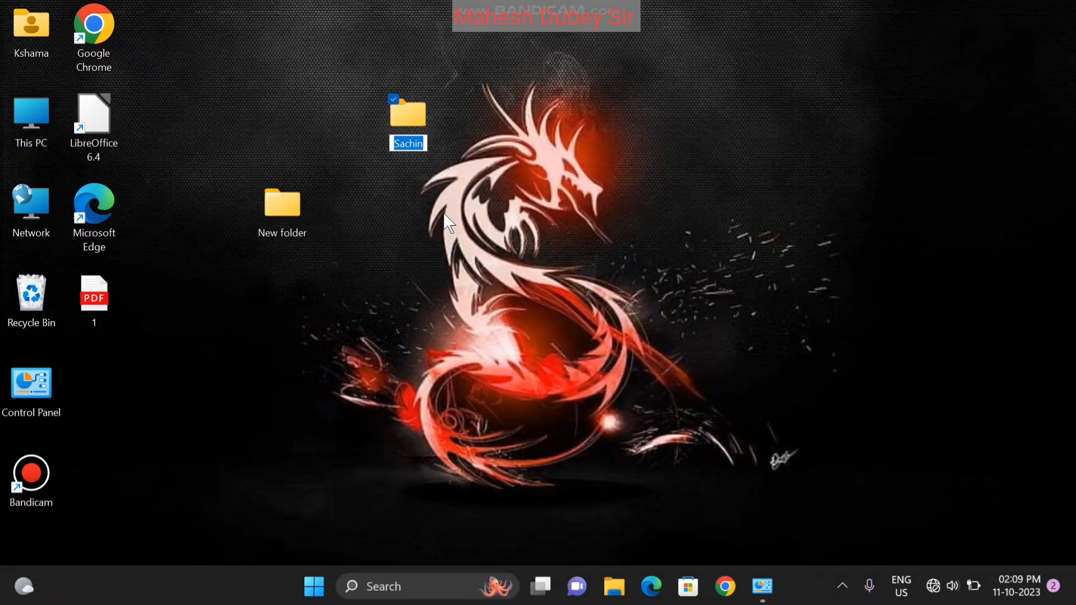
left_click(425, 143)
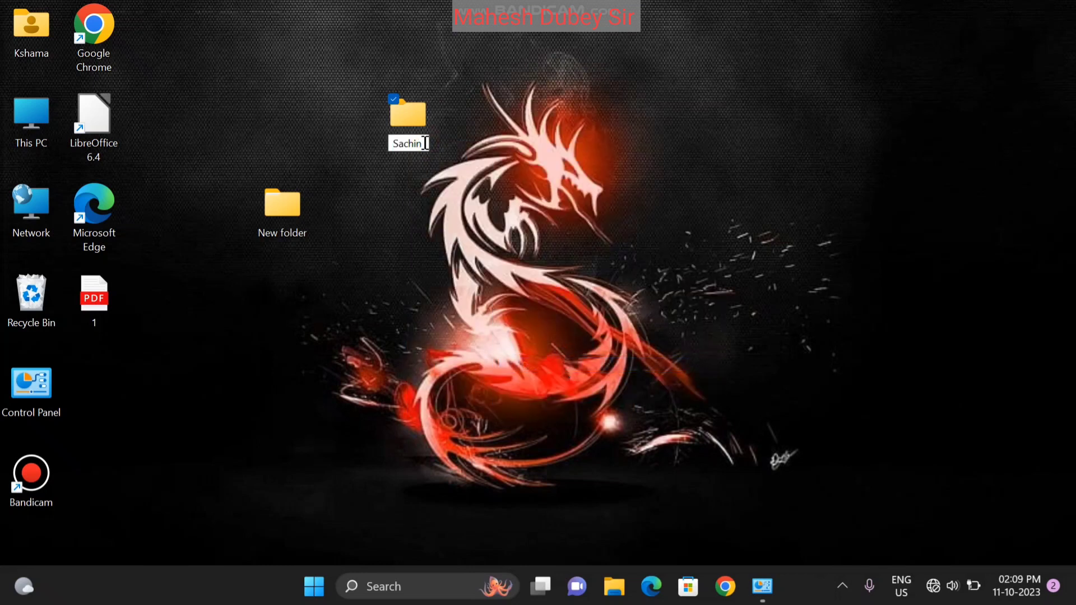
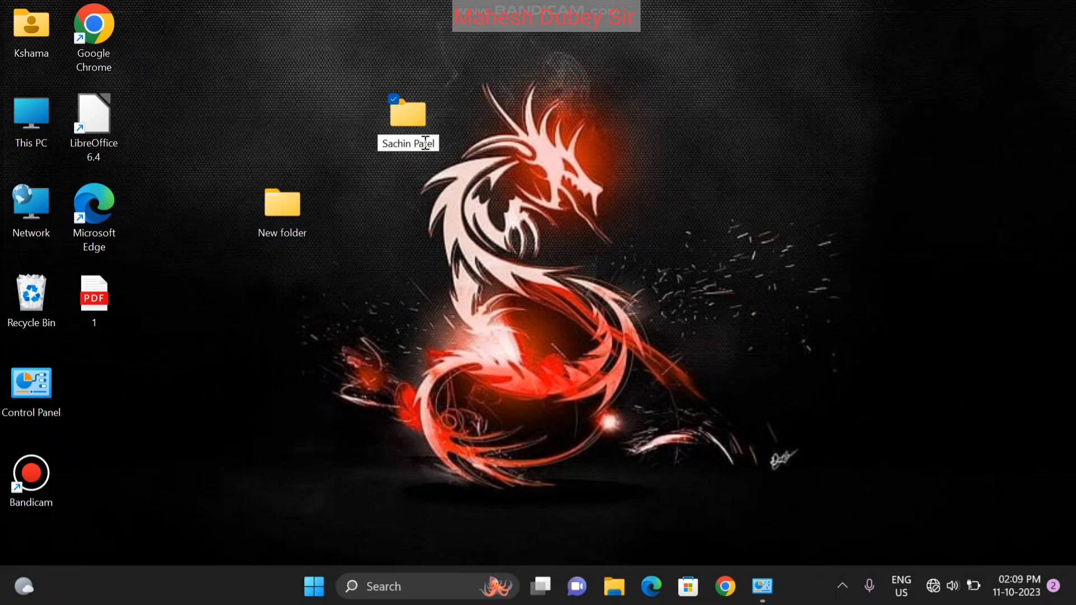
left_click(489, 212)
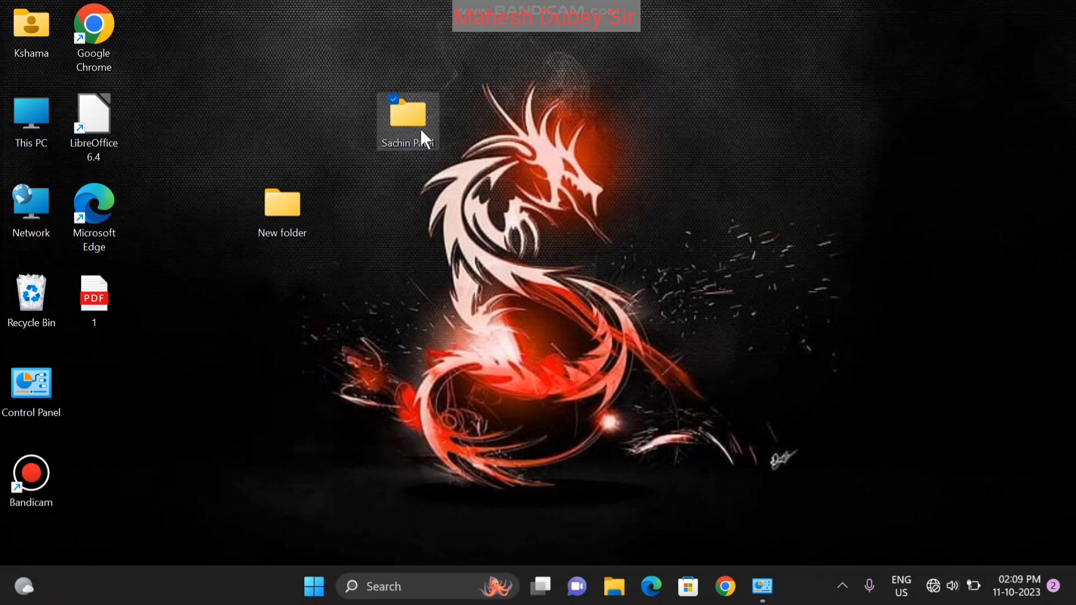
mouse_move(409, 121)
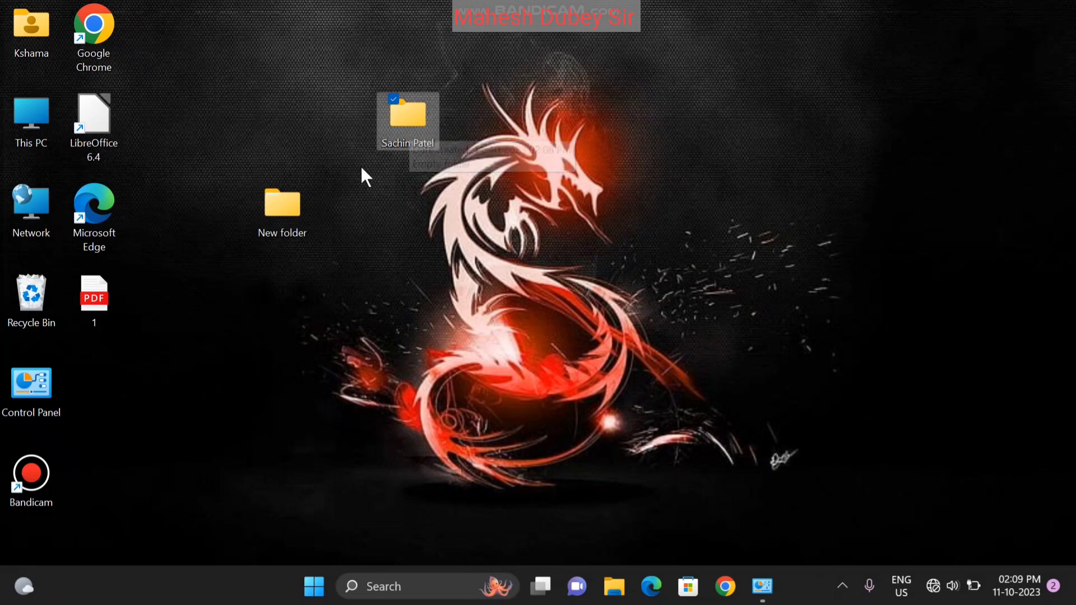
left_click(399, 117)
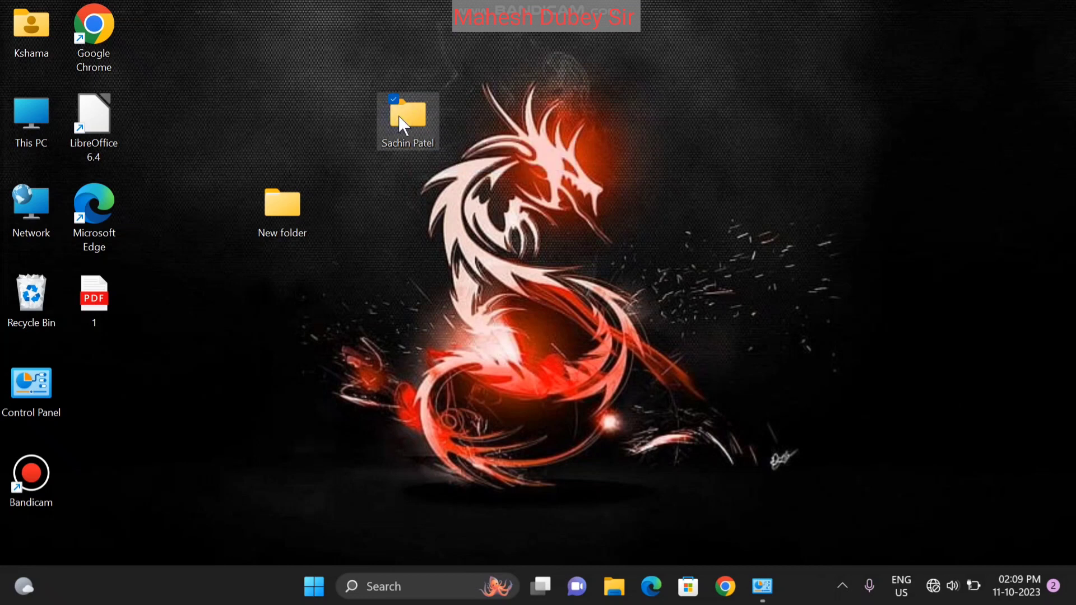
Open the renamed folder's Properties dialog, reopening it once, and nudge it up and right
right_click(401, 119)
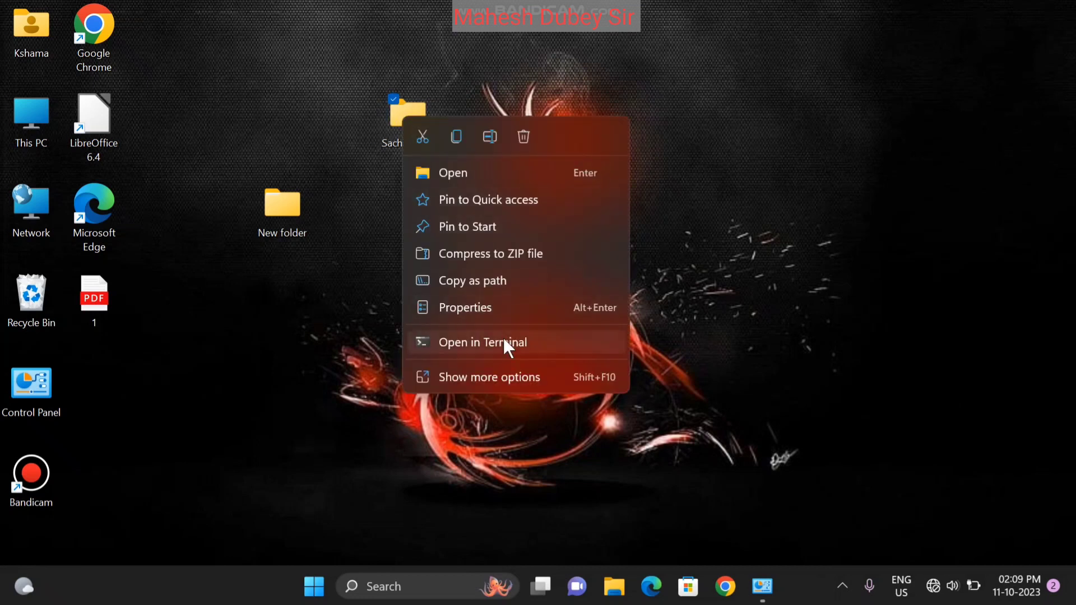
left_click(467, 308)
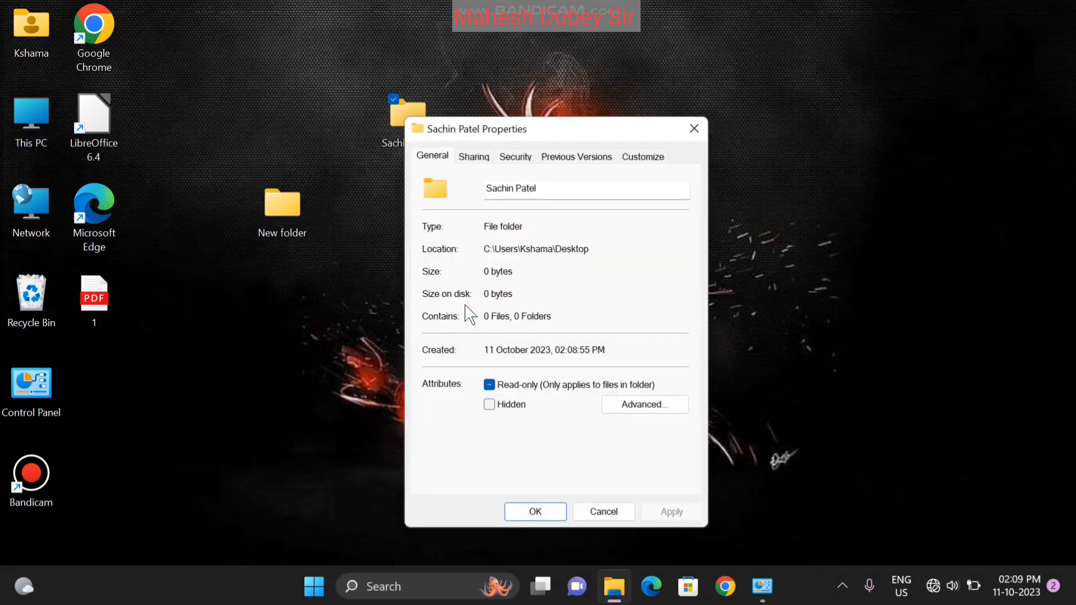
left_click(693, 129)
right_click(401, 117)
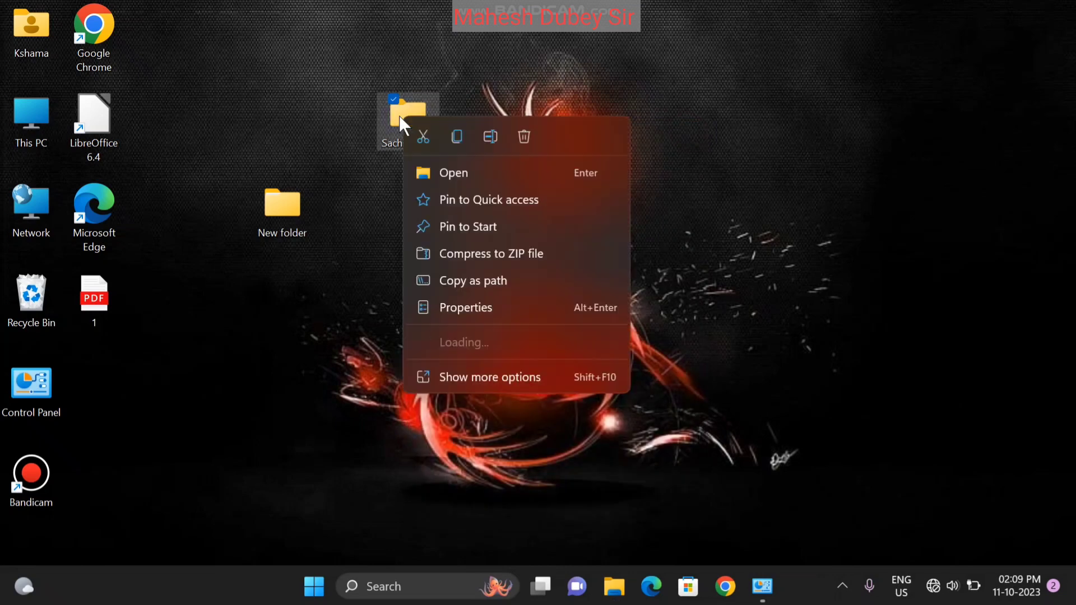
left_click(482, 316)
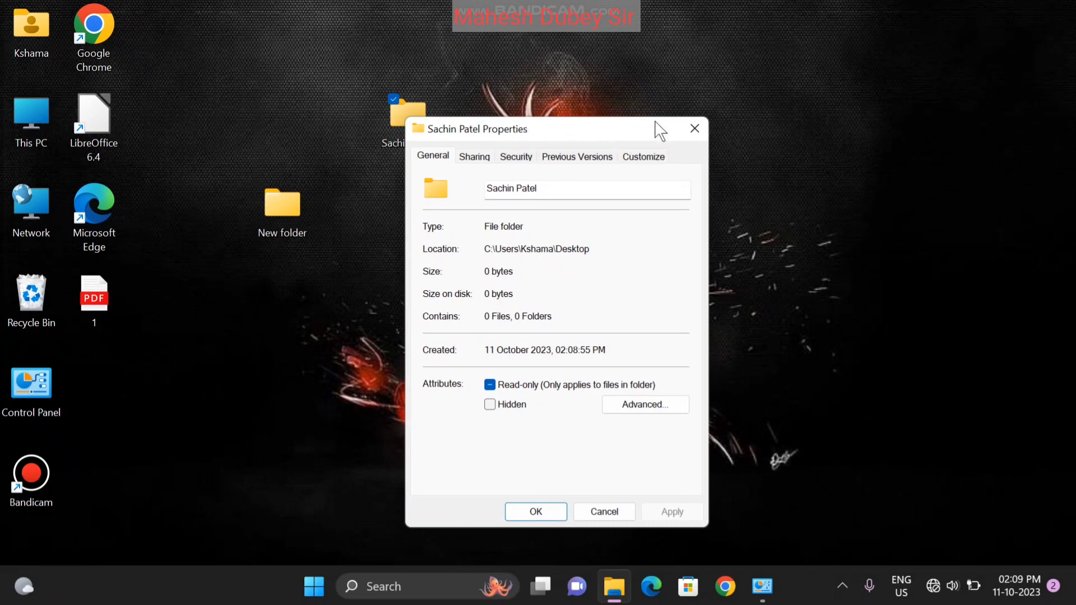
left_click_drag(545, 138, 564, 124)
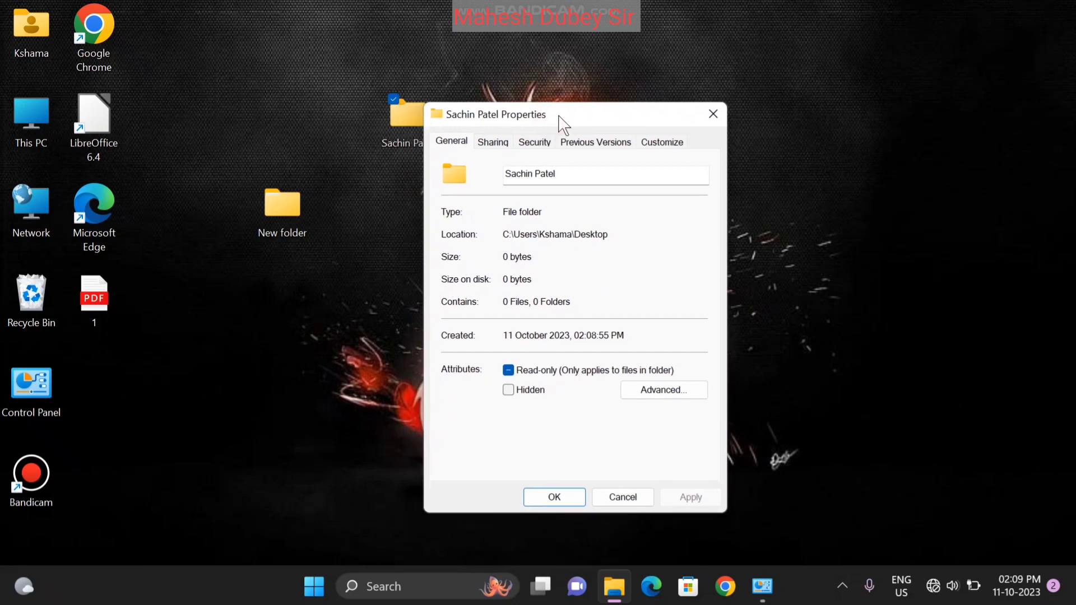
Choose the green tree icon under Customize > Change Icon and confirm both dialogs with OK
left_click(662, 144)
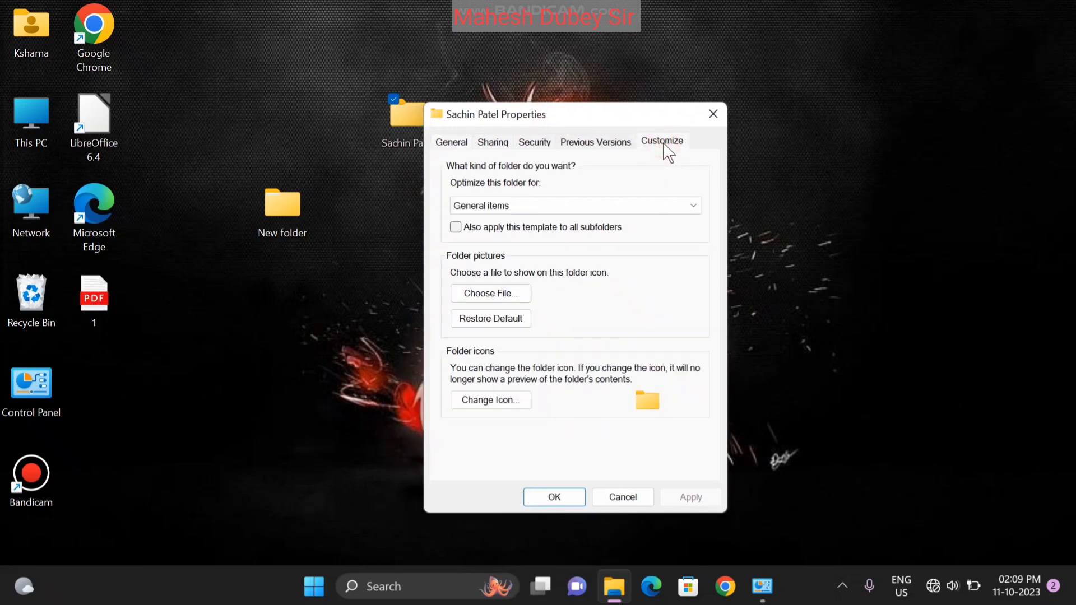
left_click(492, 401)
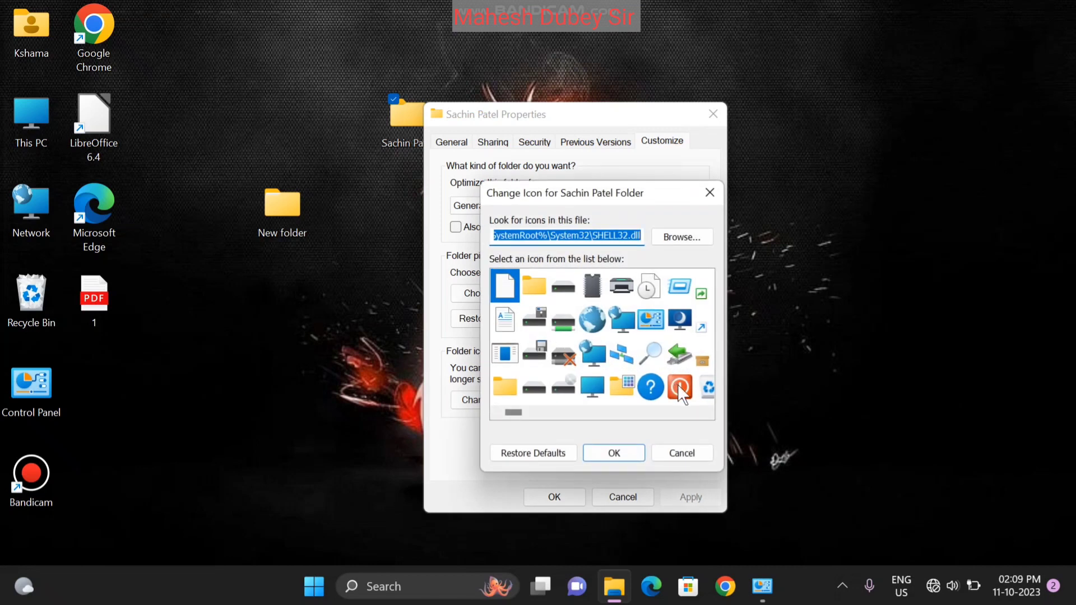
left_click(706, 413)
left_click(706, 413)
left_click(706, 413)
left_click(707, 413)
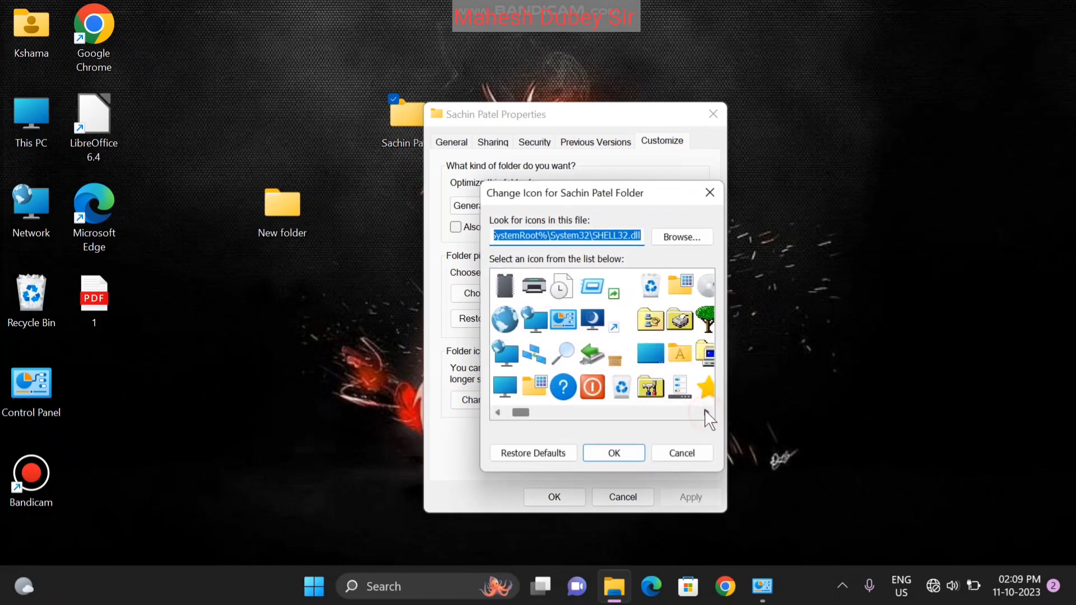
left_click(706, 331)
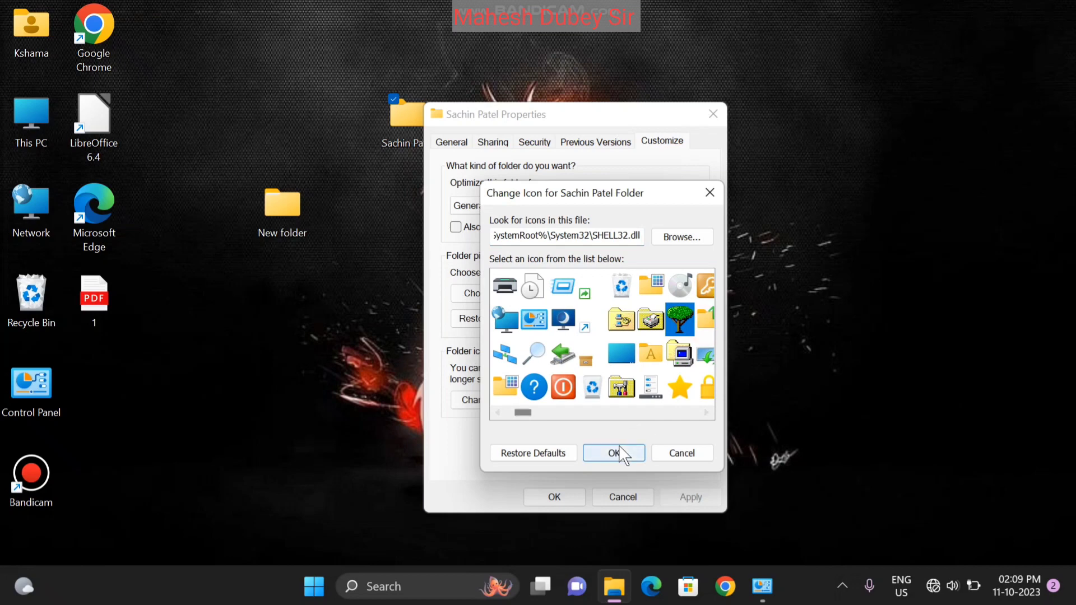
left_click(615, 453)
left_click(554, 496)
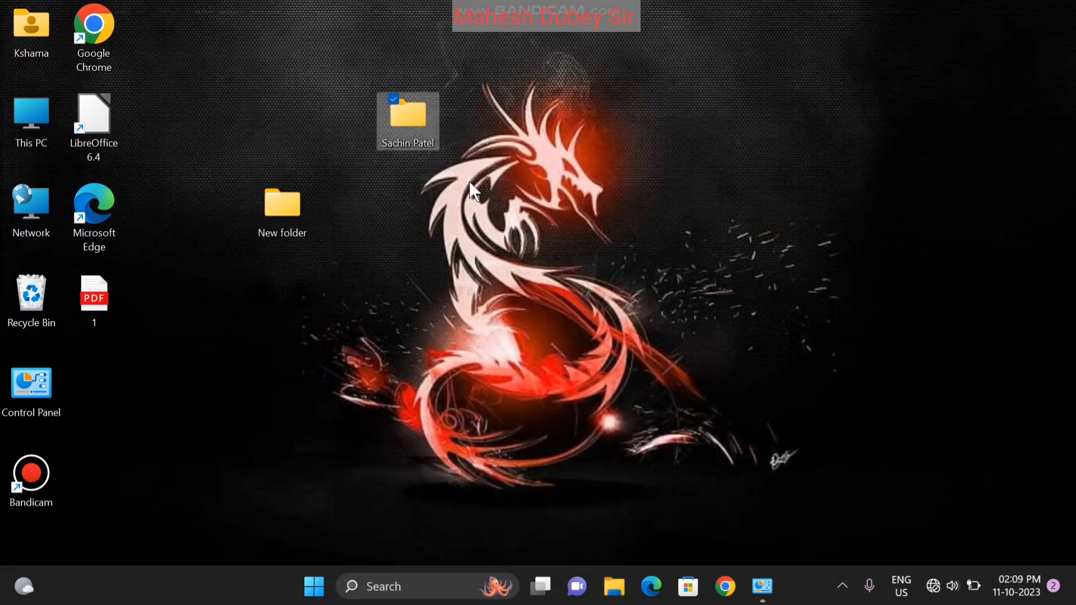
Deselect the folder and run Refresh from the desktop's context menu to show the tree icon
left_click(537, 143)
right_click(537, 143)
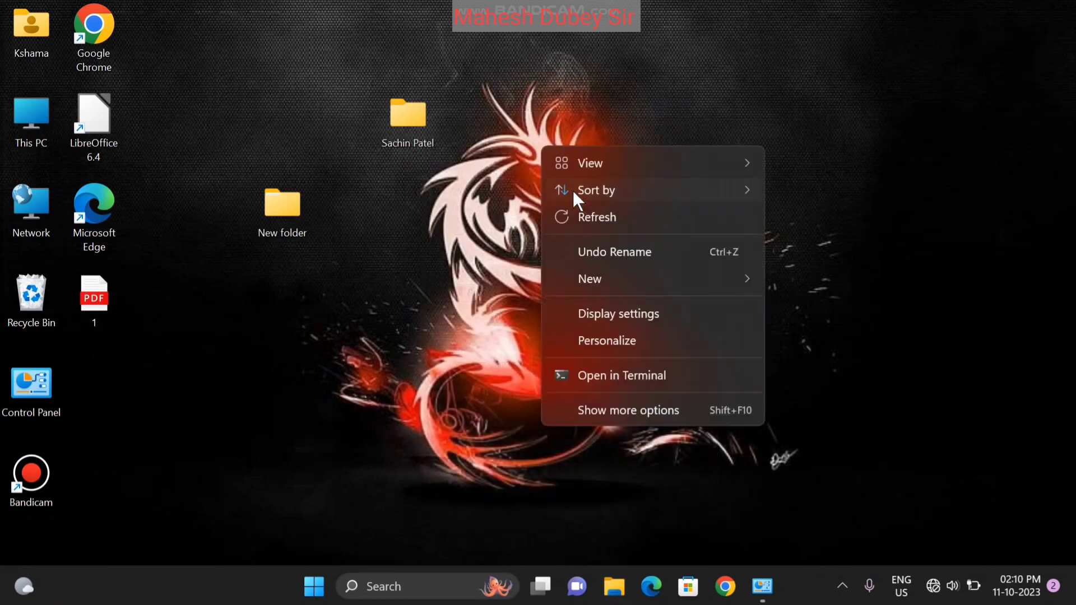
left_click(588, 213)
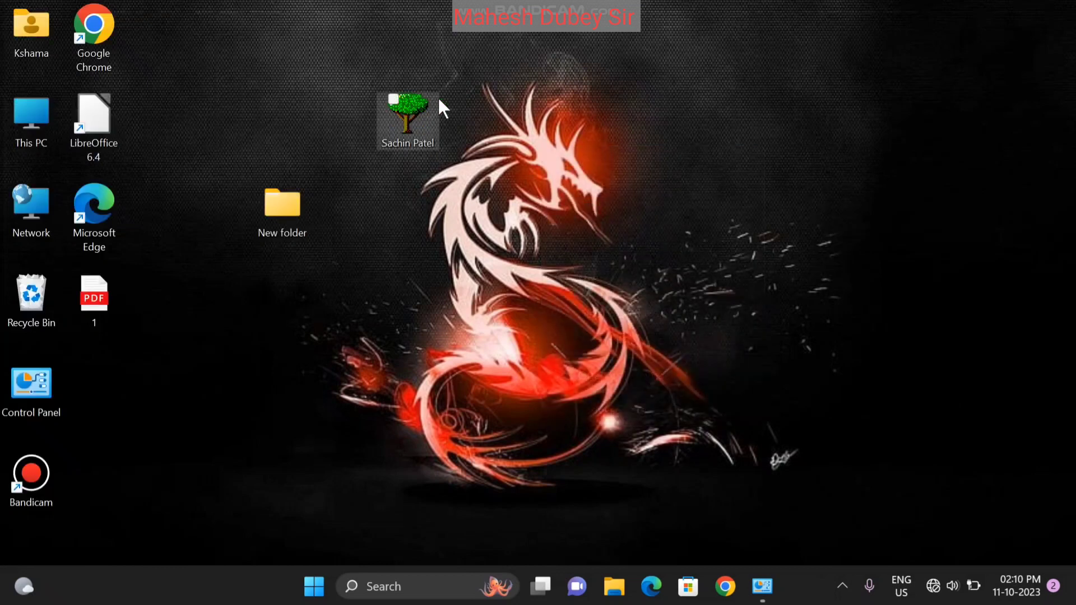